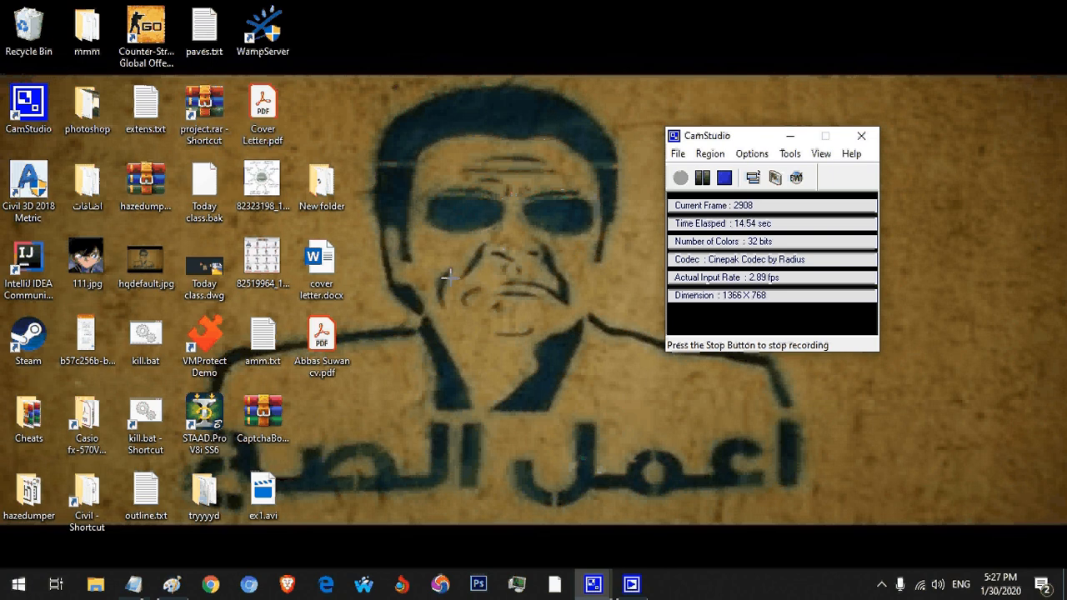
Review the continuous beam exercise sheet in Paint and launch STAAD.Pro.
click(167, 584)
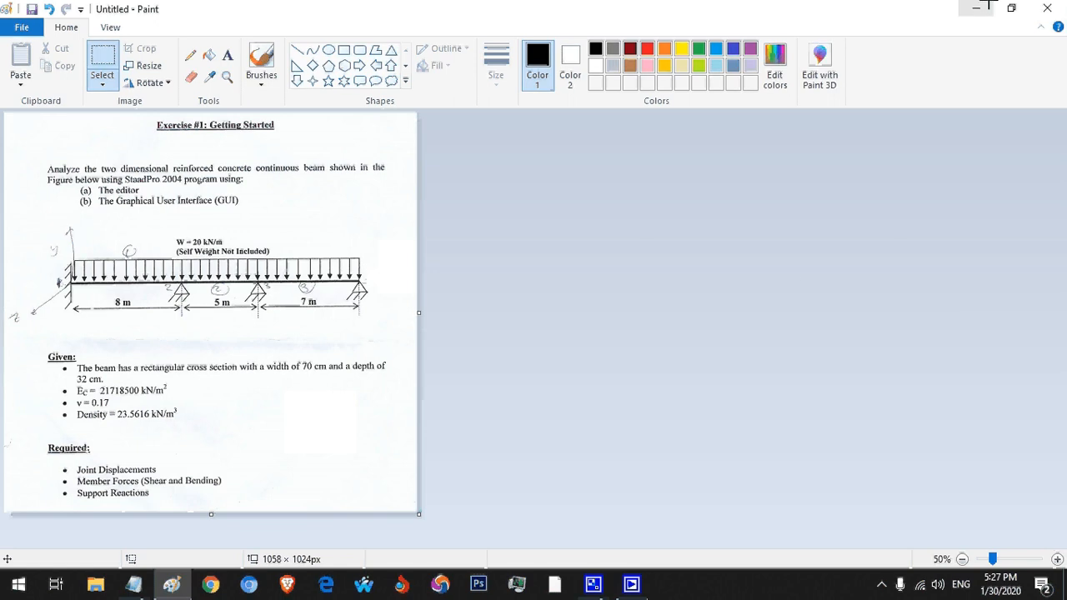
click(978, 8)
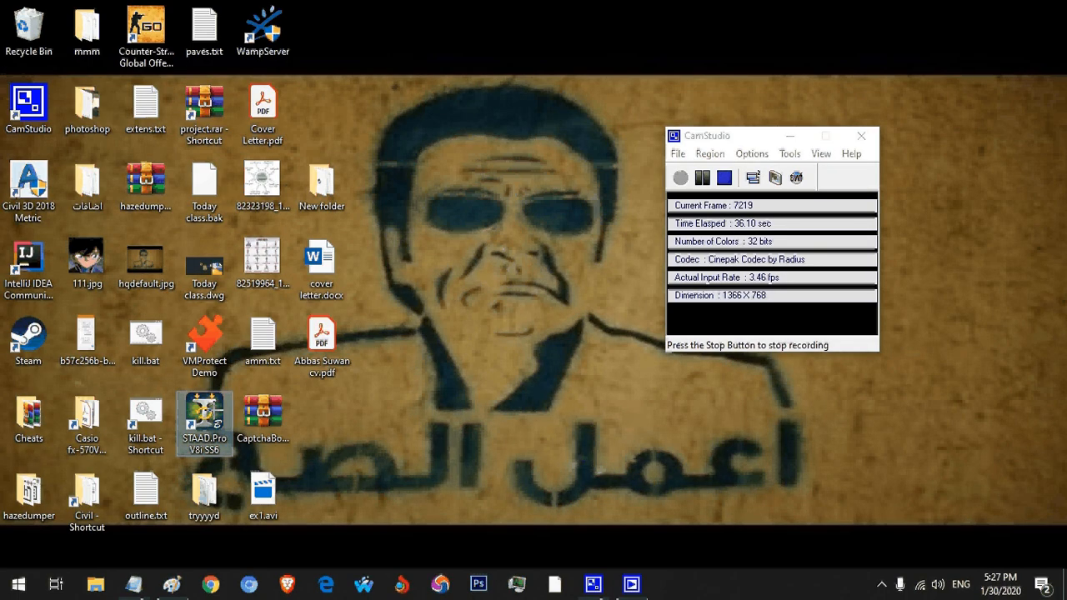
double_click(205, 421)
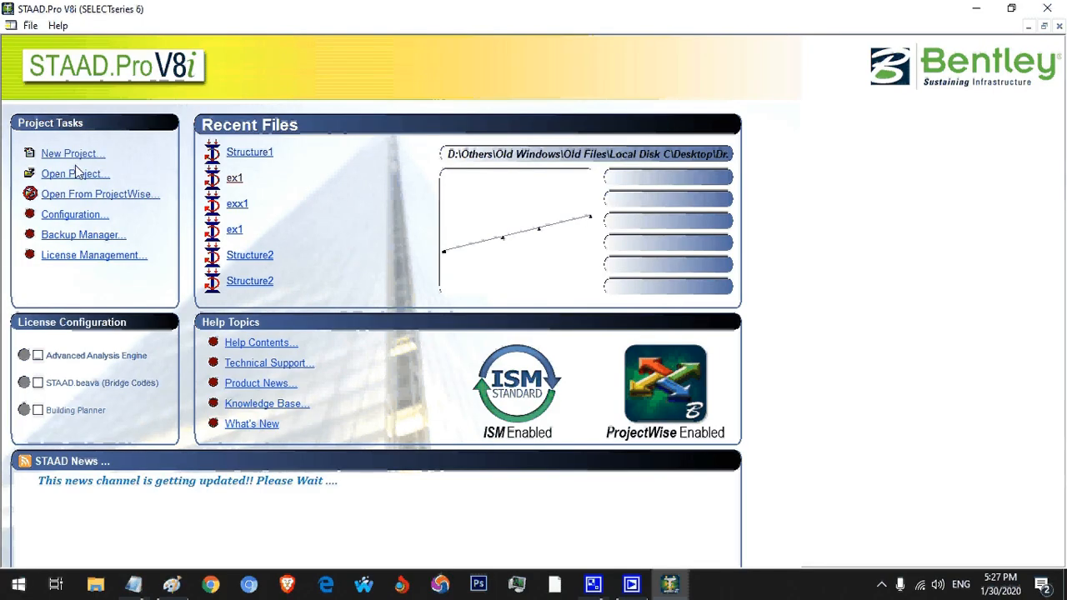
Create a new Space model named proj1 in meters and kilonewtons, set to begin with adding beams.
click(73, 153)
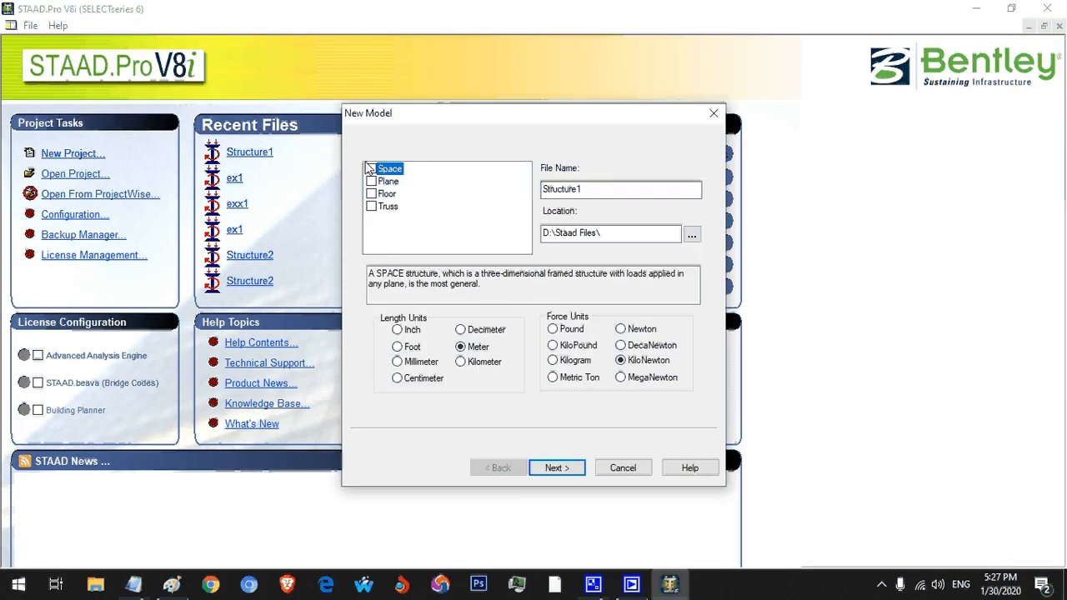
double_click(603, 189)
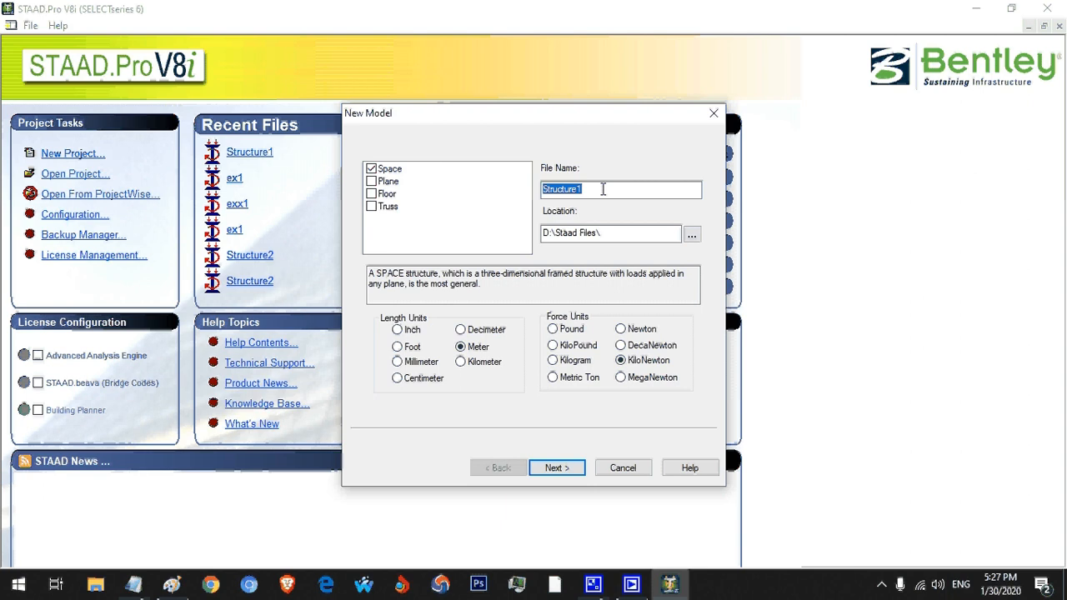
text(proj1)
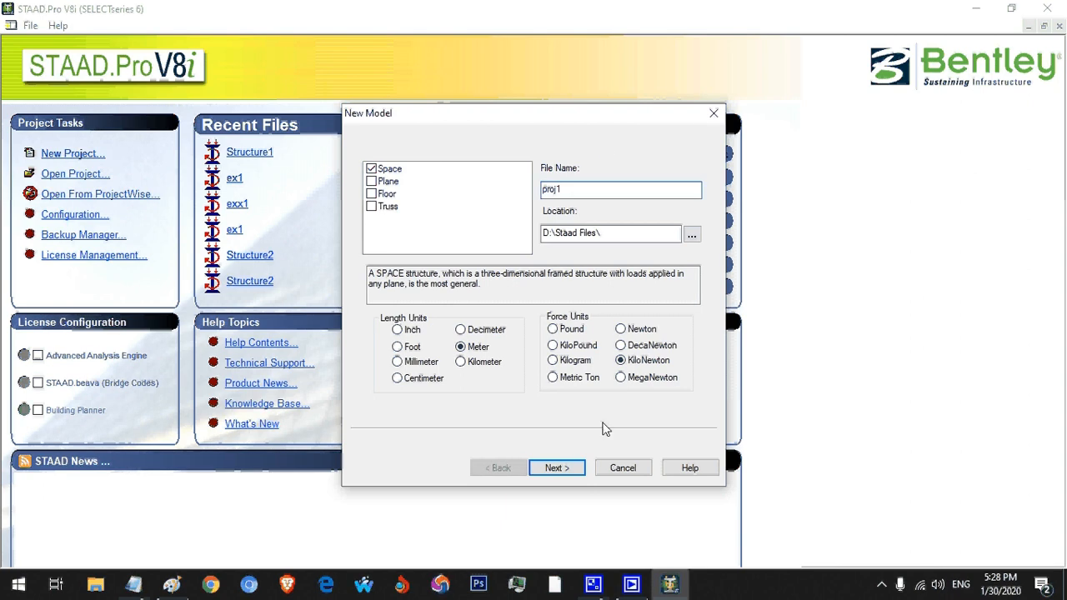
click(557, 468)
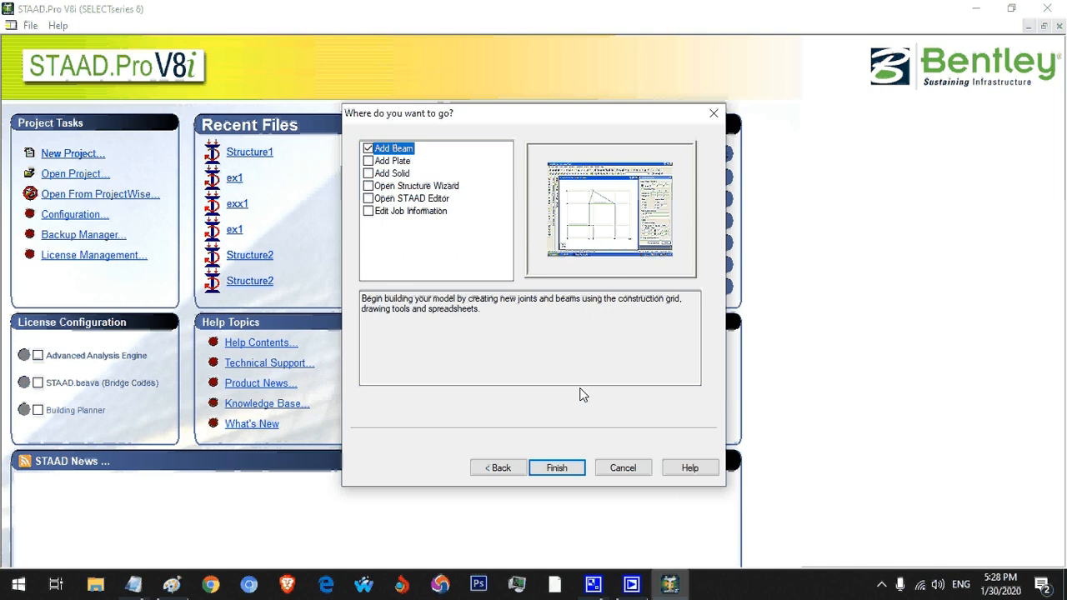
key(Return)
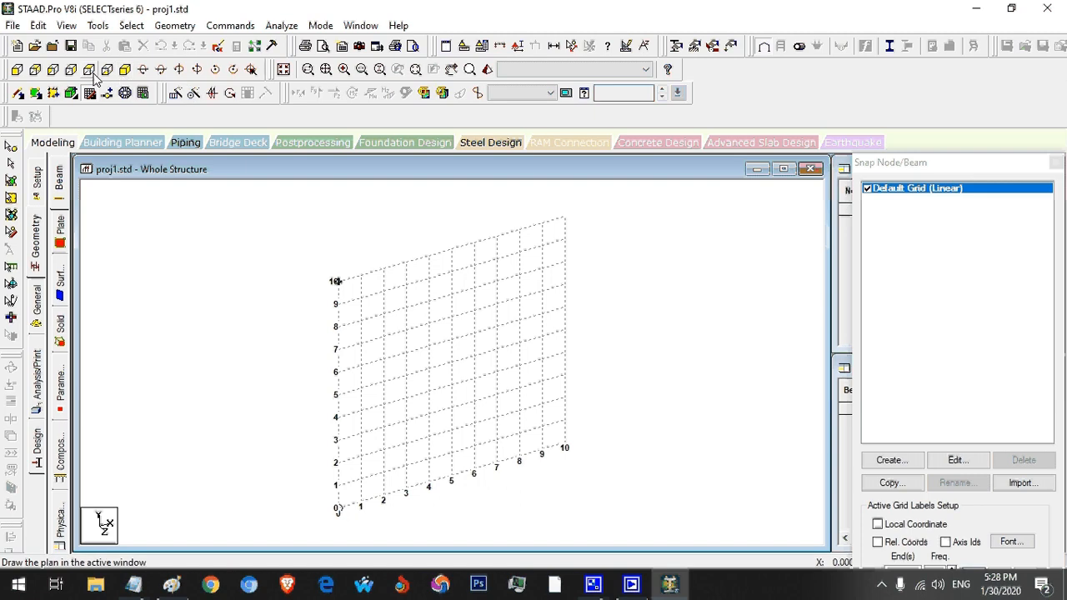
Show the model from the front and start a named irregular construction grid in the X-Y plane.
click(17, 71)
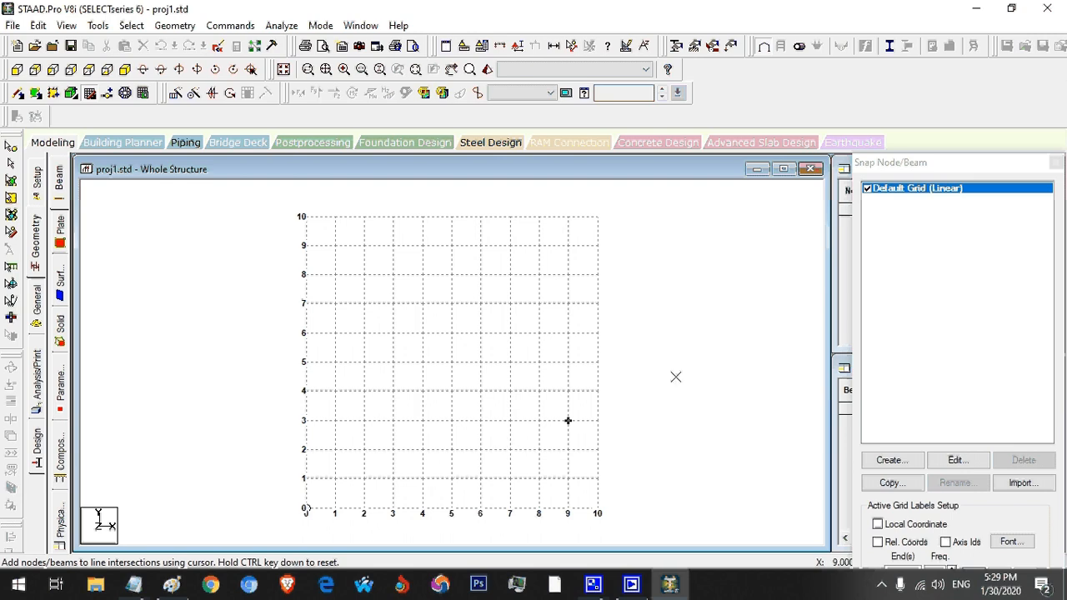
click(889, 460)
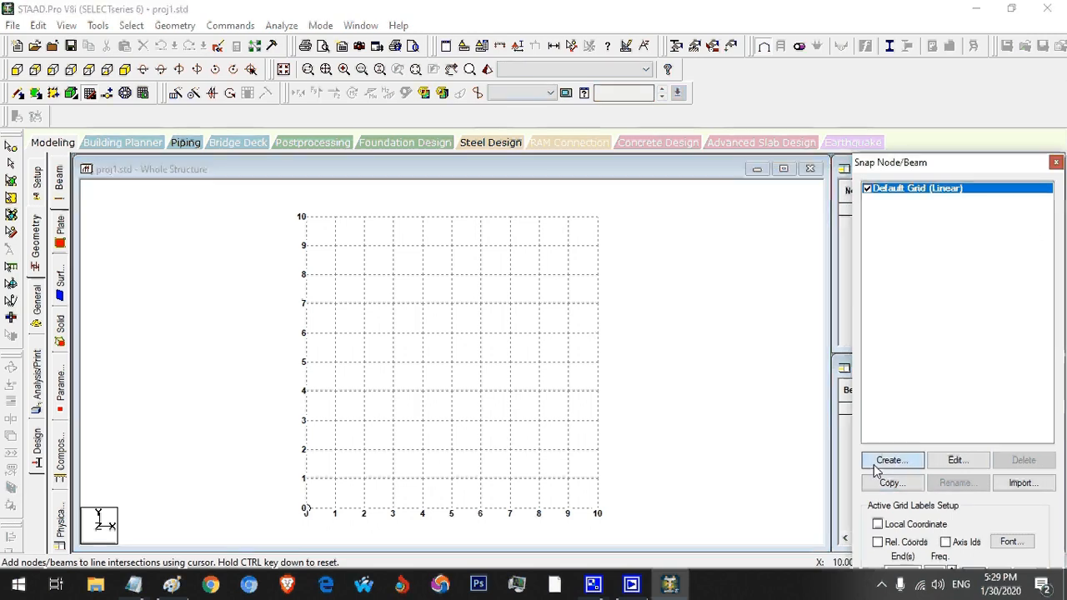
click(705, 195)
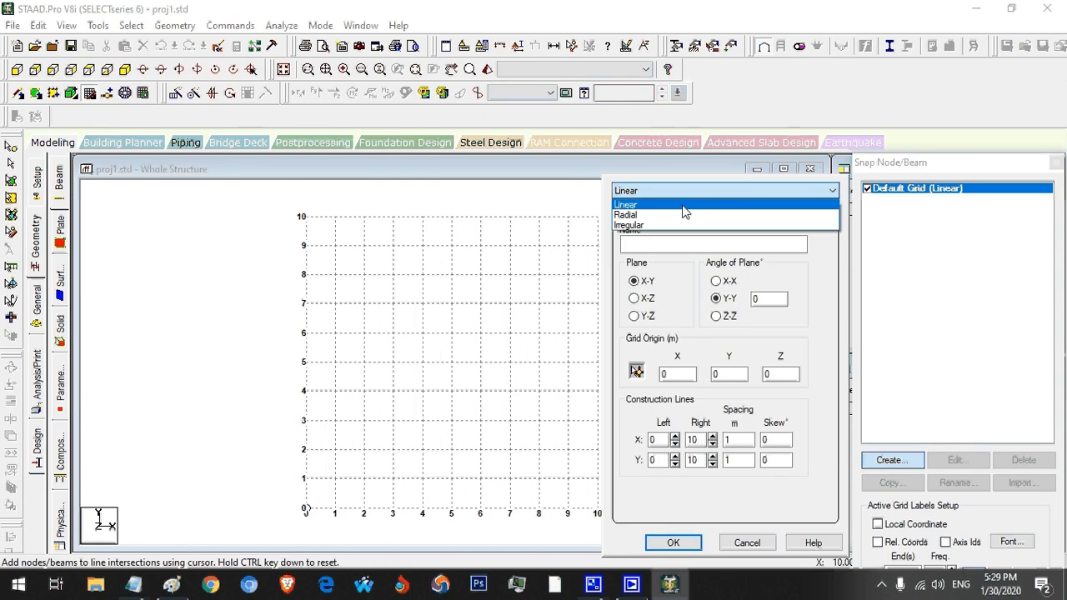
click(686, 227)
click(675, 247)
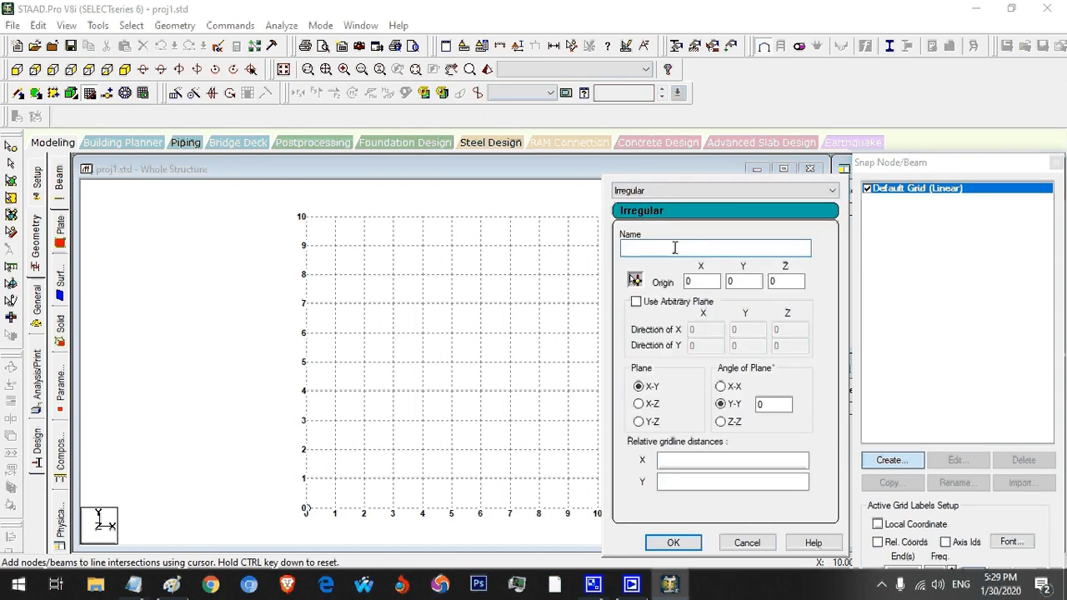
text(il)
click(697, 460)
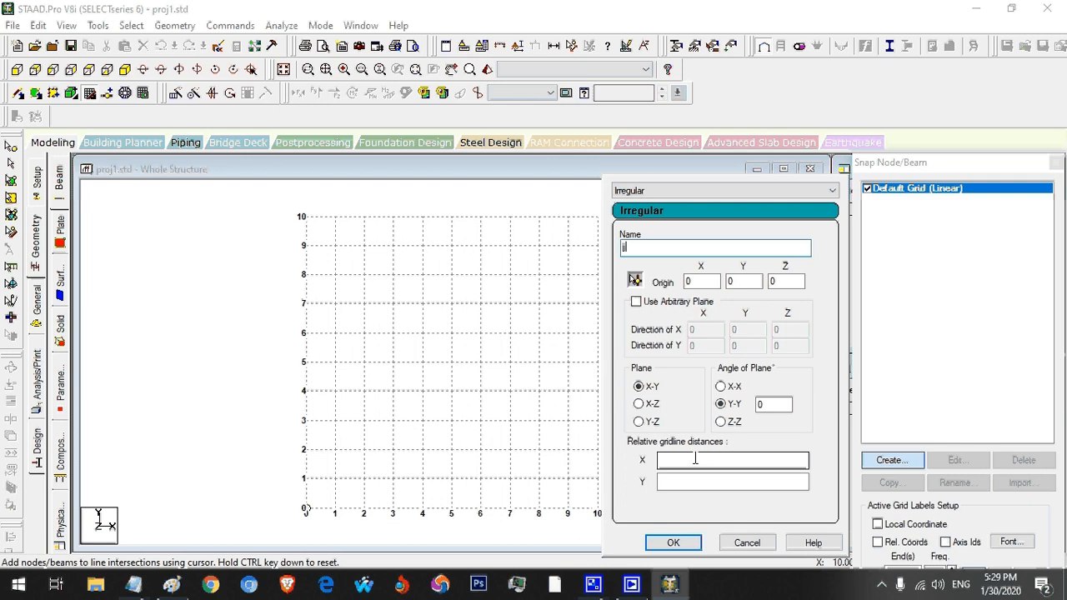
Take the span lengths from the exercise sheet in Paint and create the grid with relative X gridline distances 0 8 5 7.
click(173, 586)
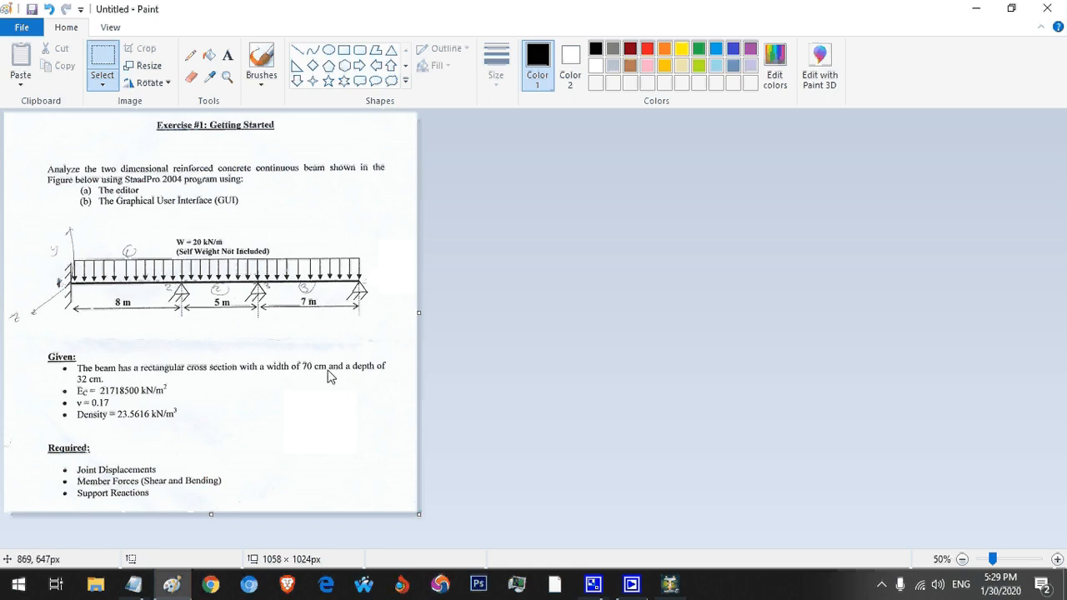
key(alt+Tab)
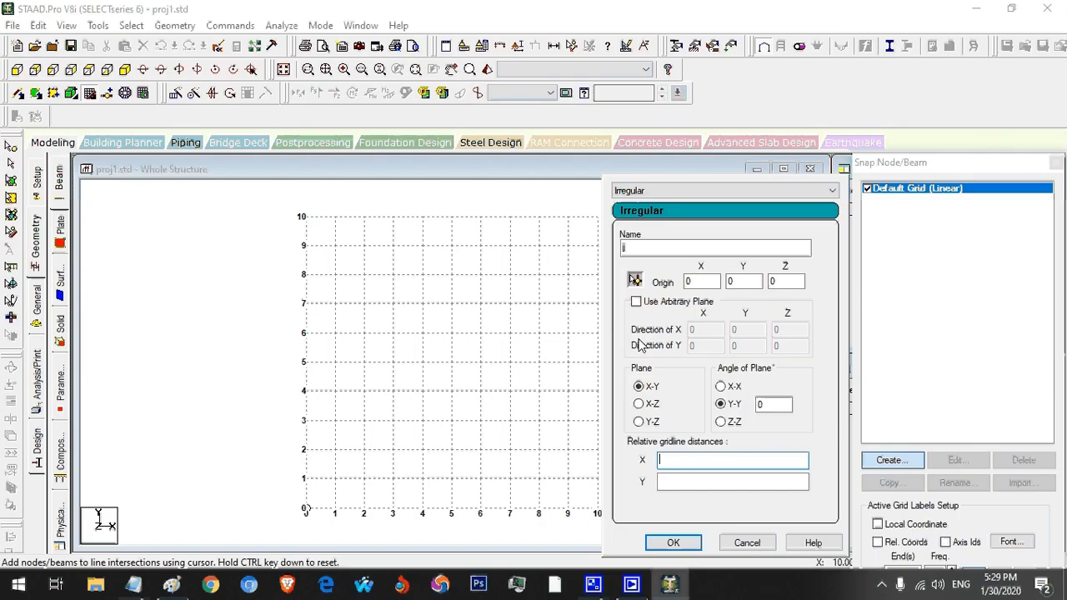
text(0)
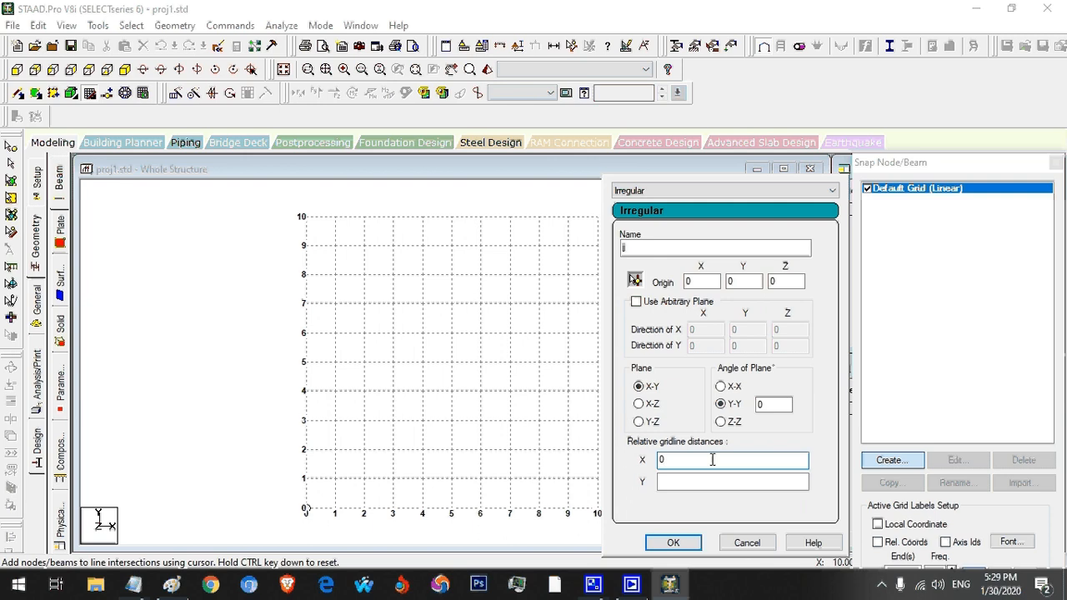
text( 8 5 7)
key(alt+Tab)
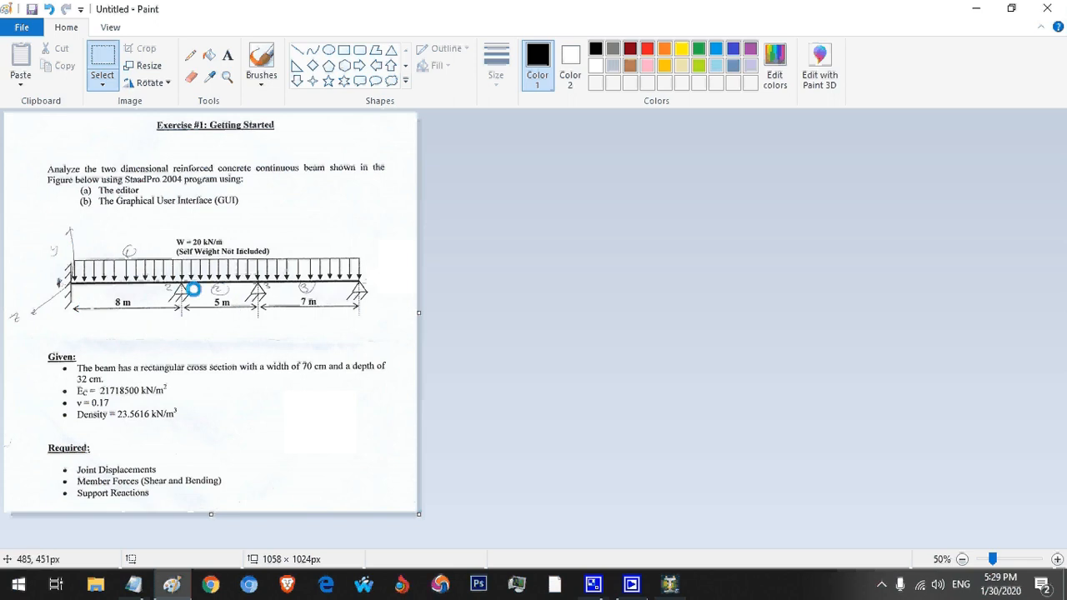
key(alt+Tab)
click(674, 543)
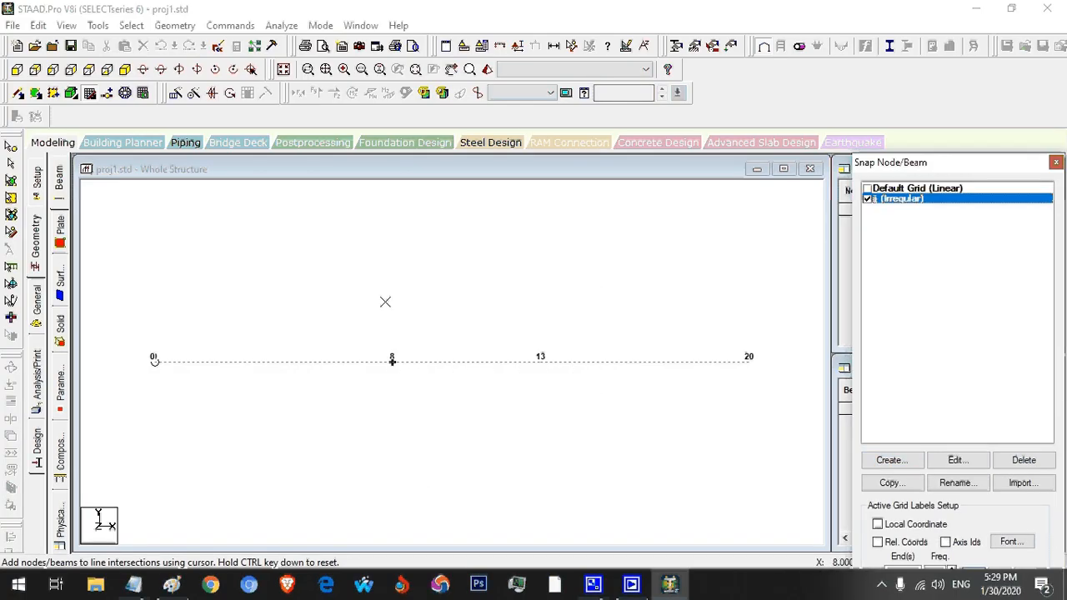
Draw three consecutive beams along the grid with nodes at X = 0, 8, 13 and 20 m.
click(155, 361)
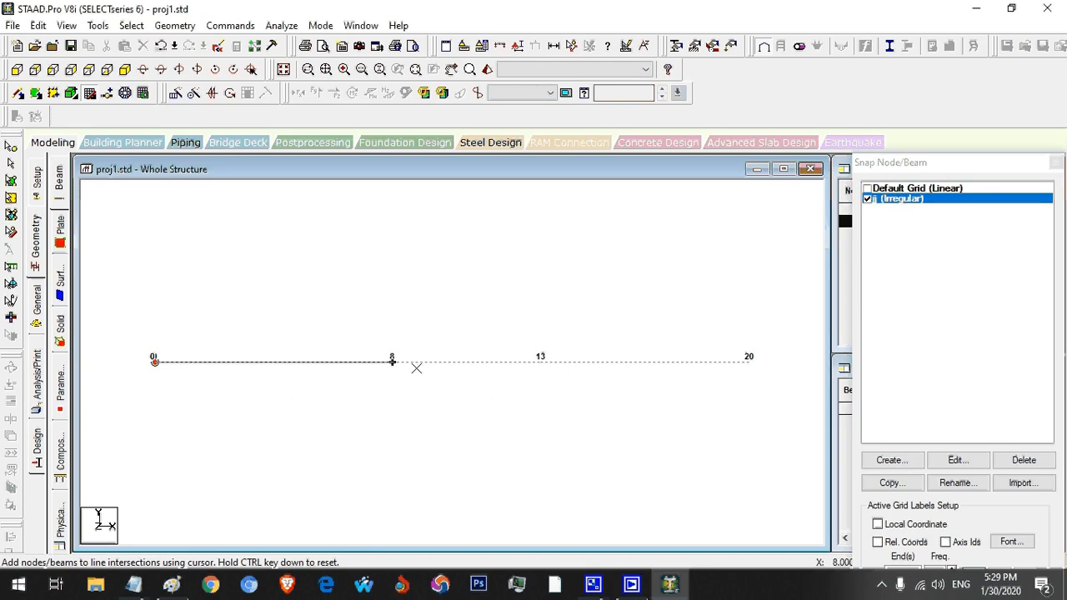
click(392, 361)
click(540, 361)
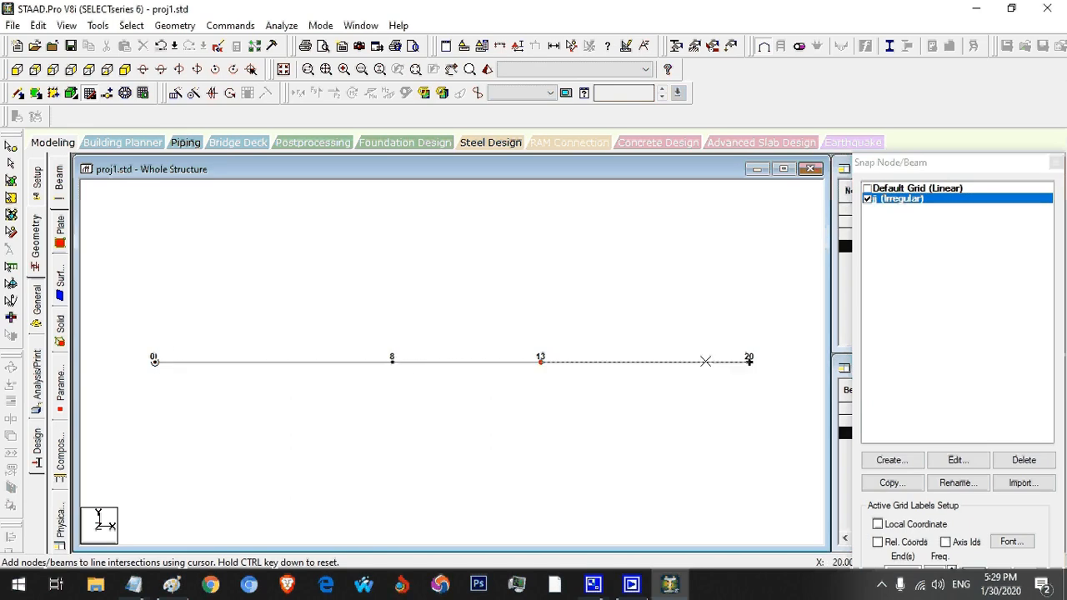
click(749, 360)
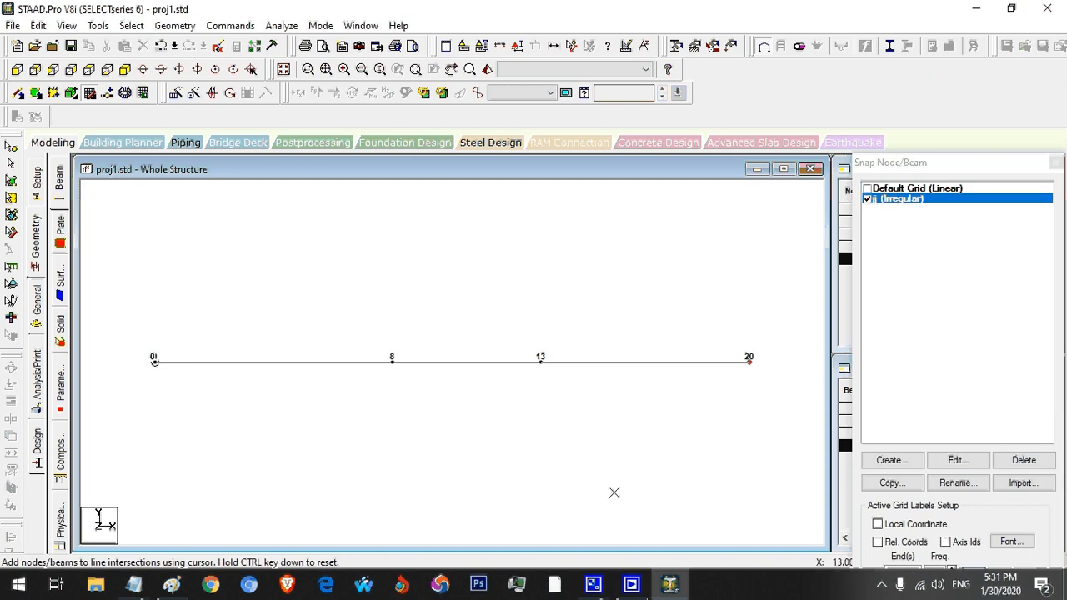
mouse_move(593, 584)
click(517, 534)
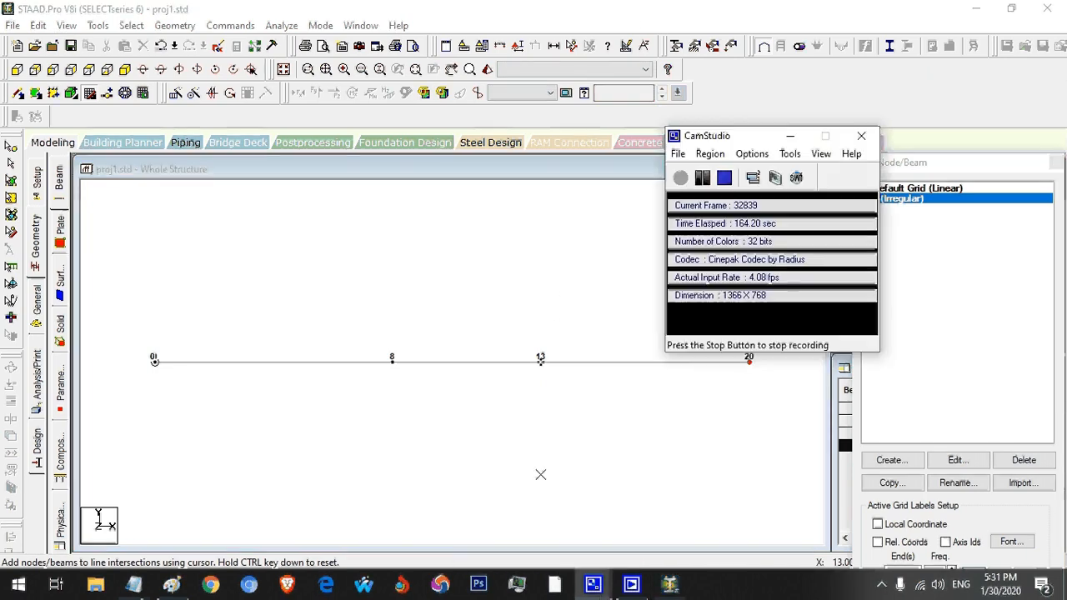
click(631, 24)
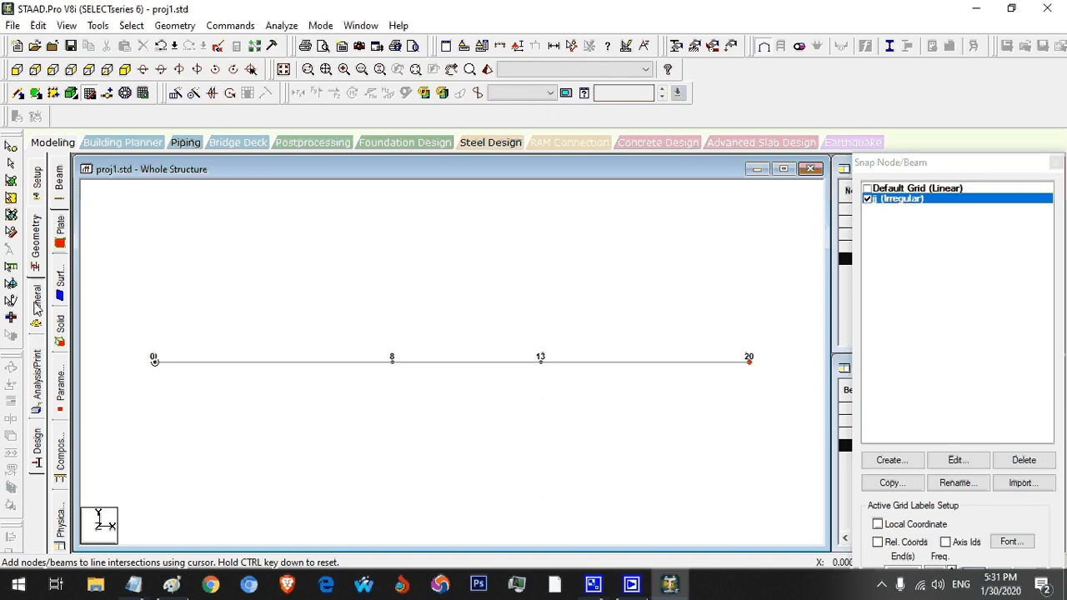
Start defining a rectangular concrete section property and check the required width and depth on the exercise sheet in Paint.
click(35, 306)
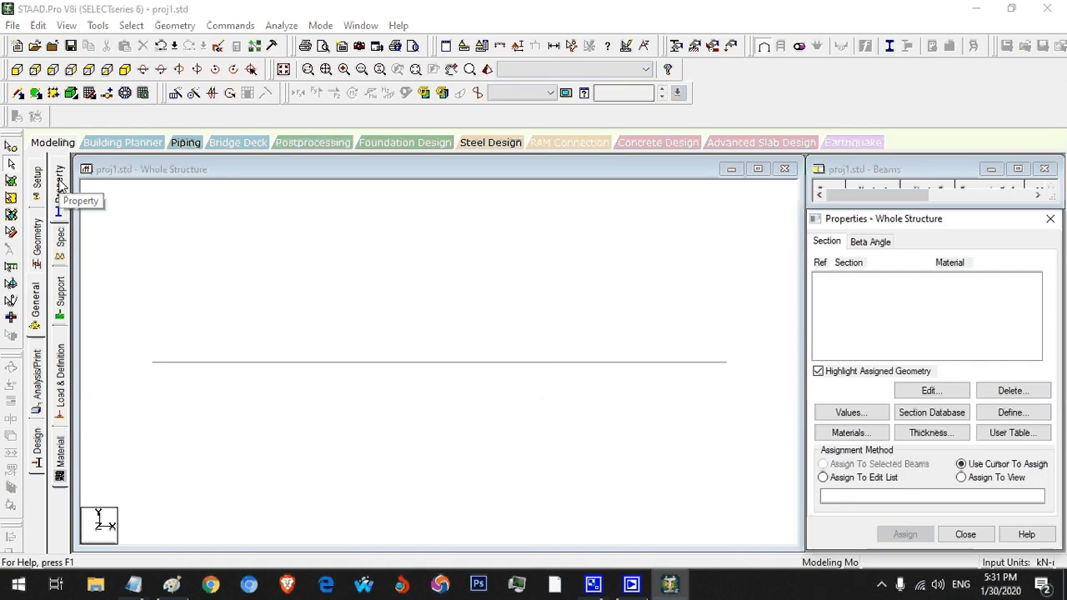
click(1034, 414)
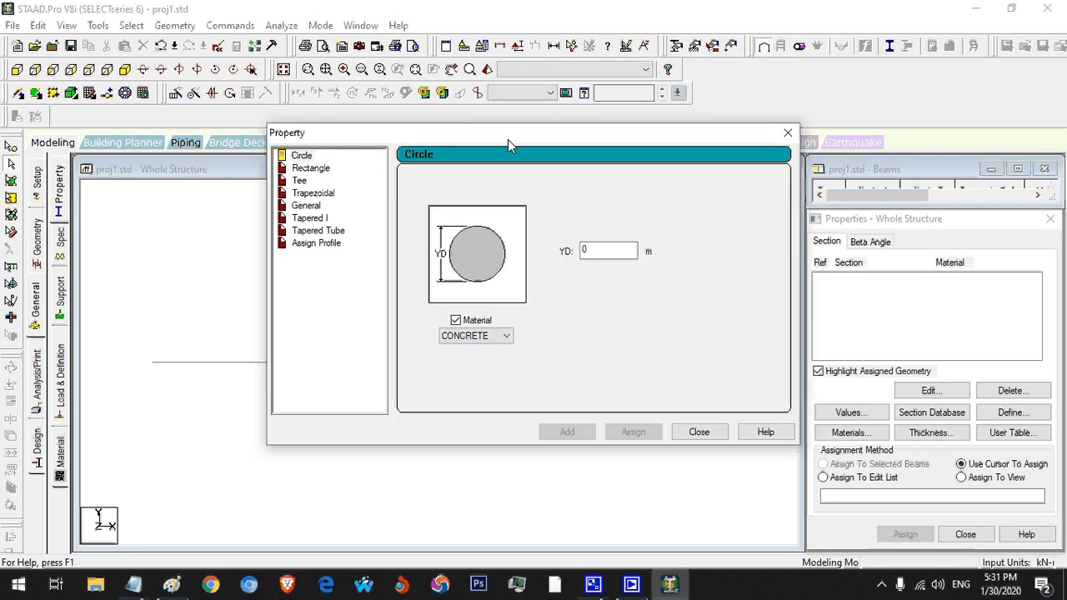
drag(507, 139, 732, 151)
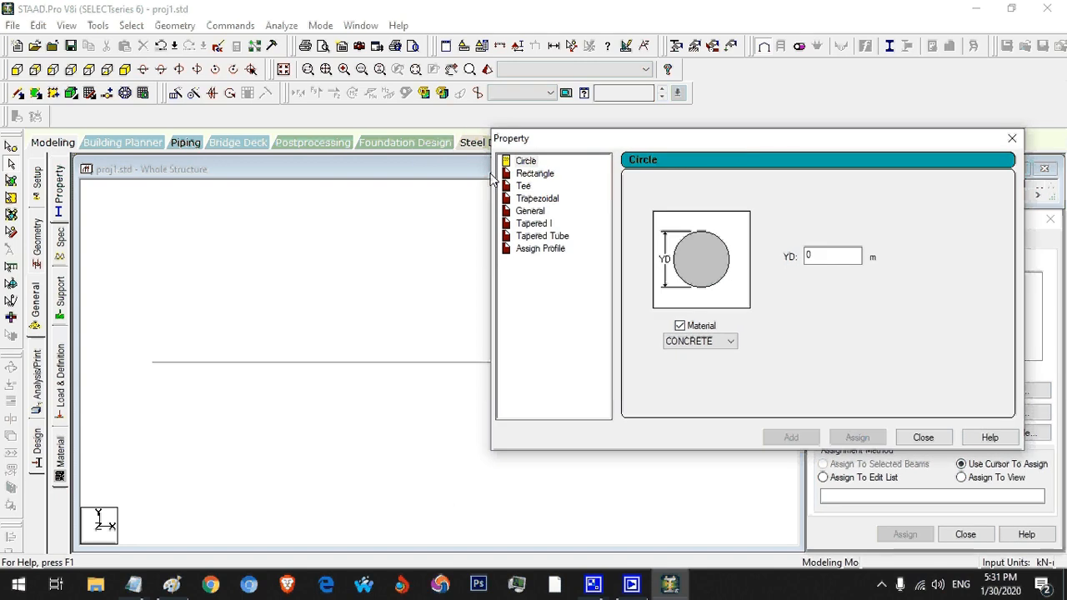
click(538, 180)
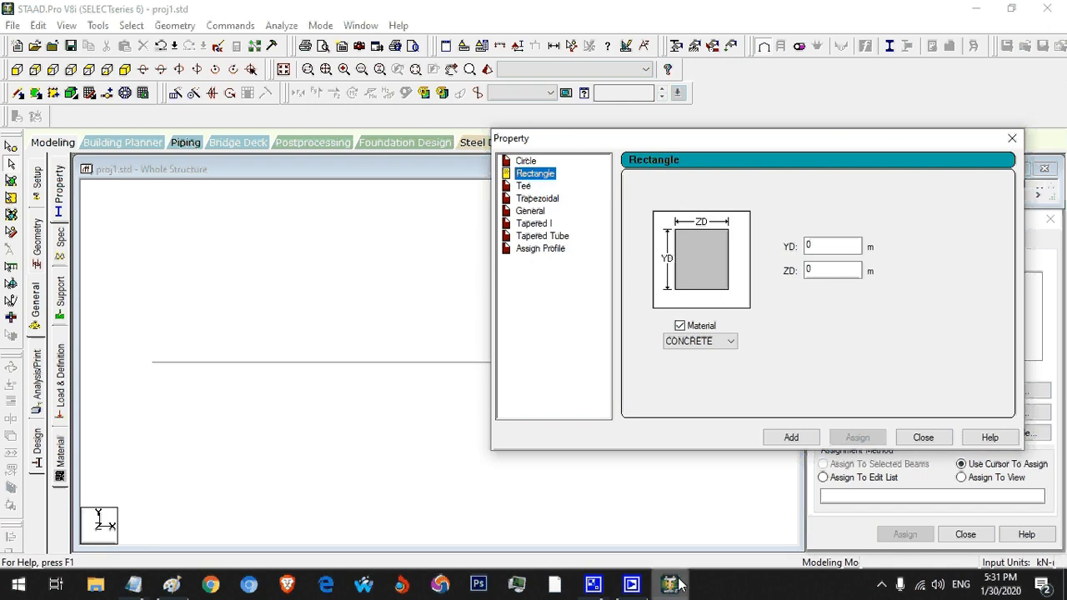
drag(671, 584, 207, 586)
click(171, 585)
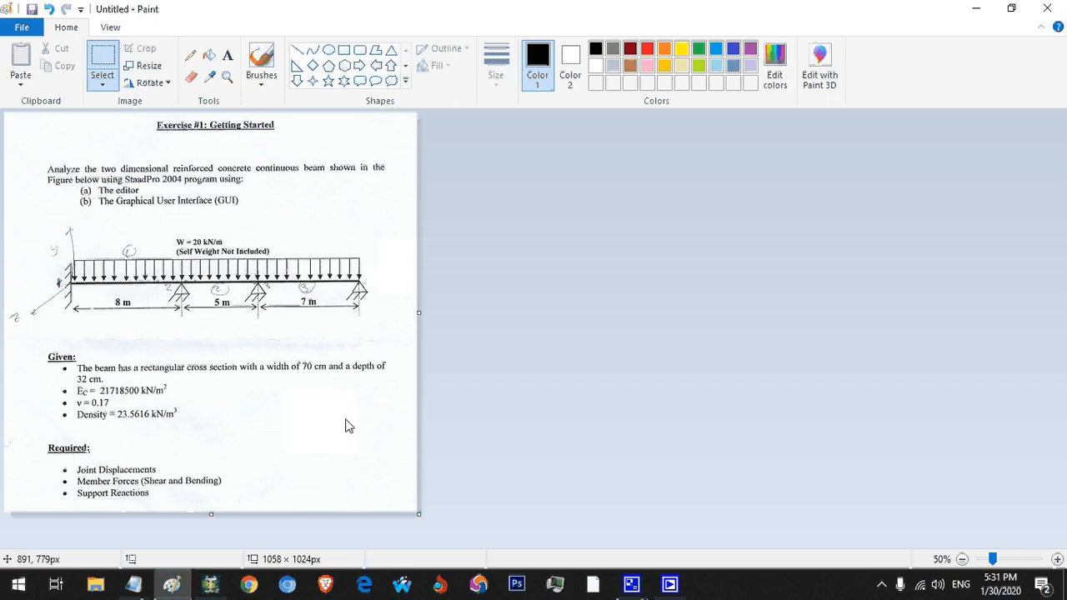
click(209, 586)
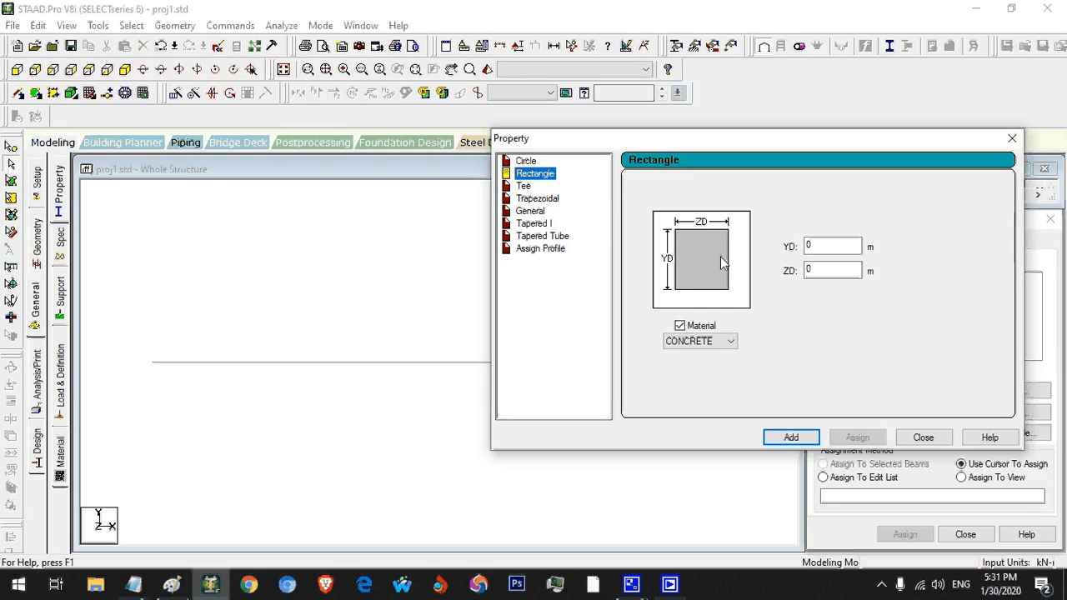
Set the rectangular section to YD 0.32 m and ZD 0.7 m, add it to the property list and close the definition.
double_click(809, 247)
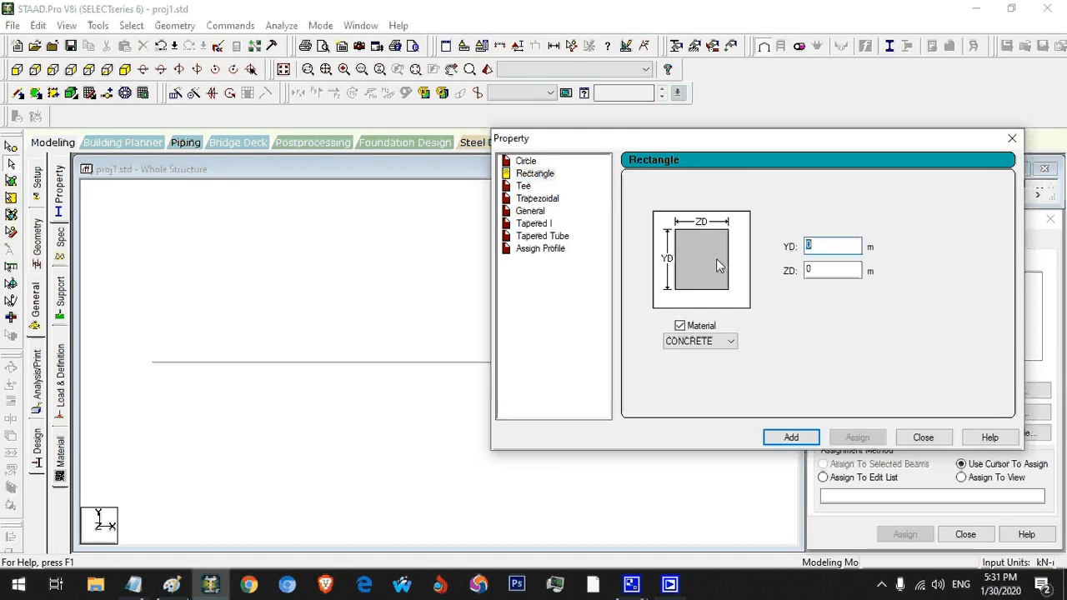
text(0.33)
key(BackSpace)
text(2)
key(Tab)
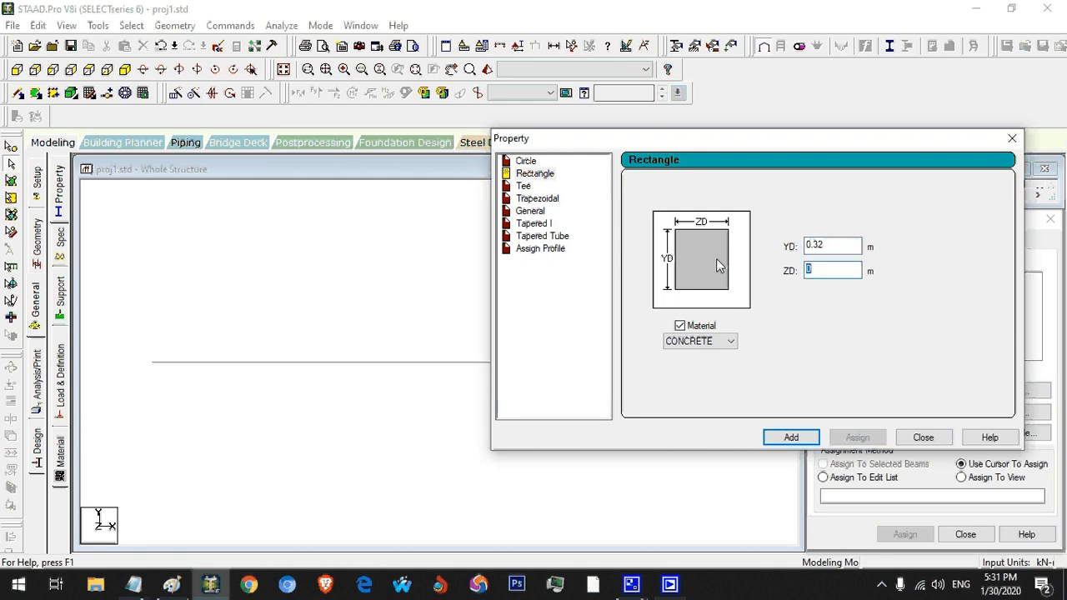
text(0.4)
key(BackSpace)
text(7)
click(807, 440)
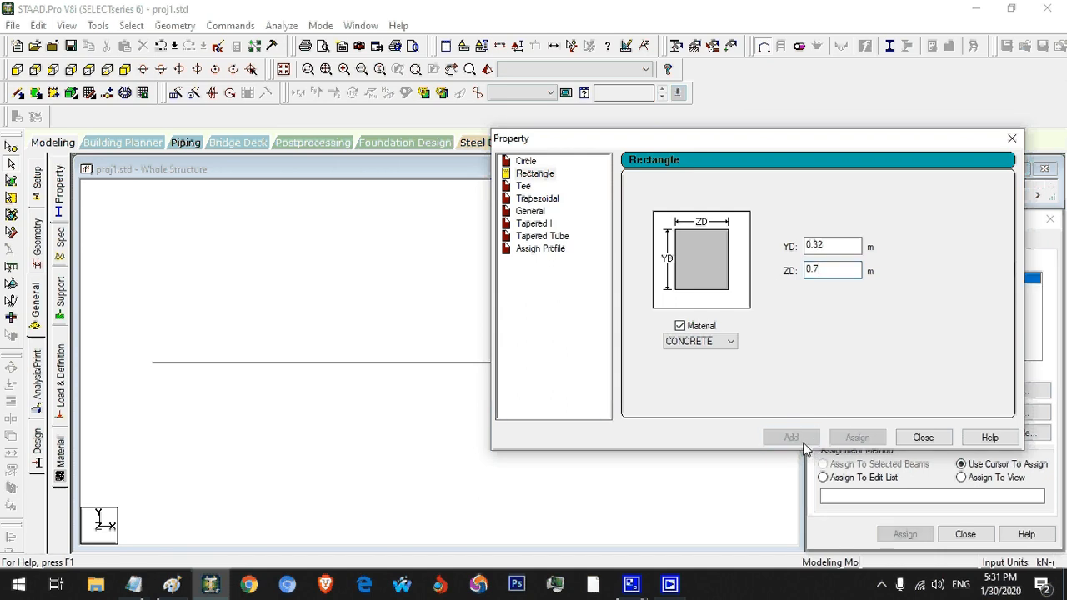
click(930, 435)
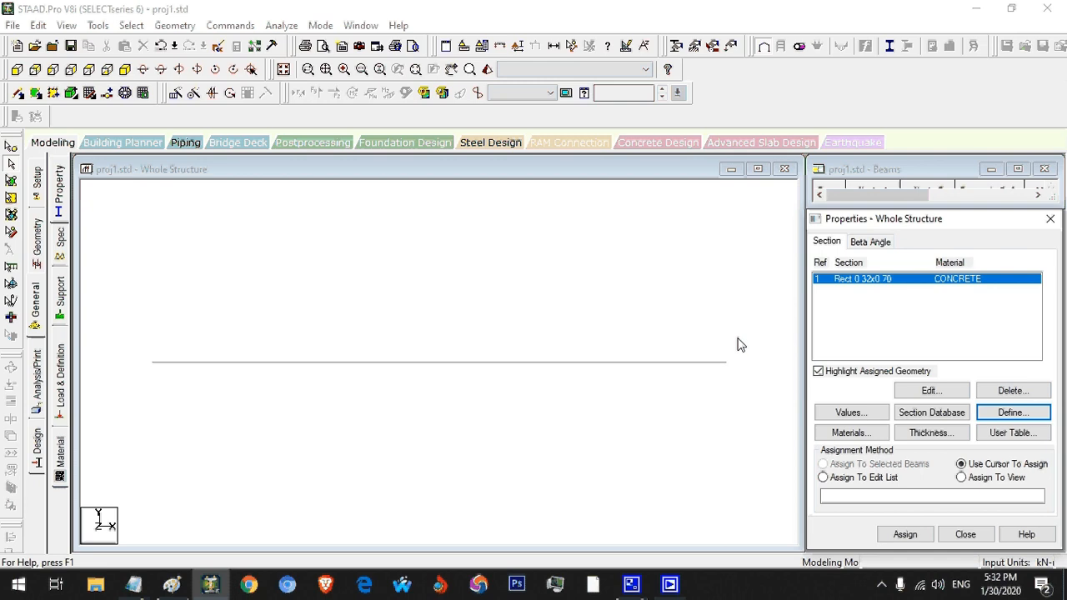
Try assigning the rectangular concrete section to the 7 m end beam only, and undo that assignment.
drag(738, 338, 538, 402)
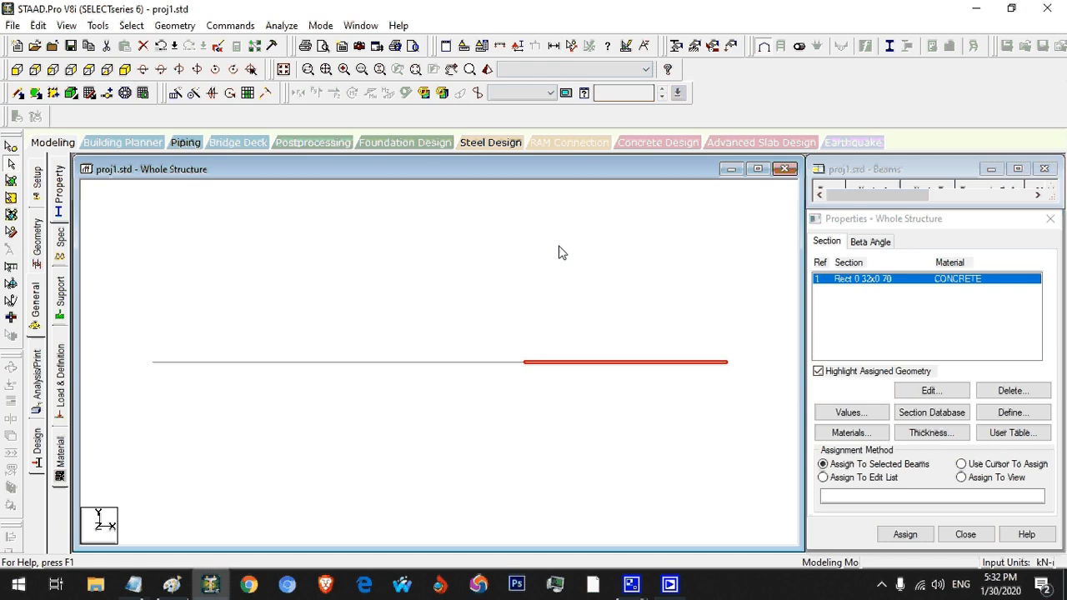
click(759, 314)
drag(756, 321, 550, 413)
click(904, 535)
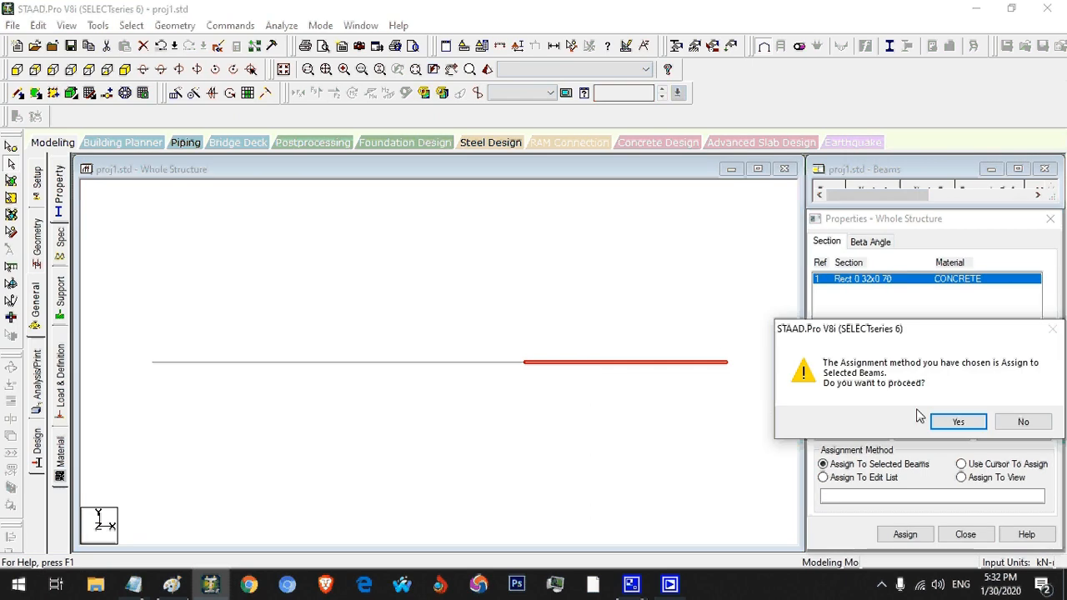
click(950, 421)
click(677, 306)
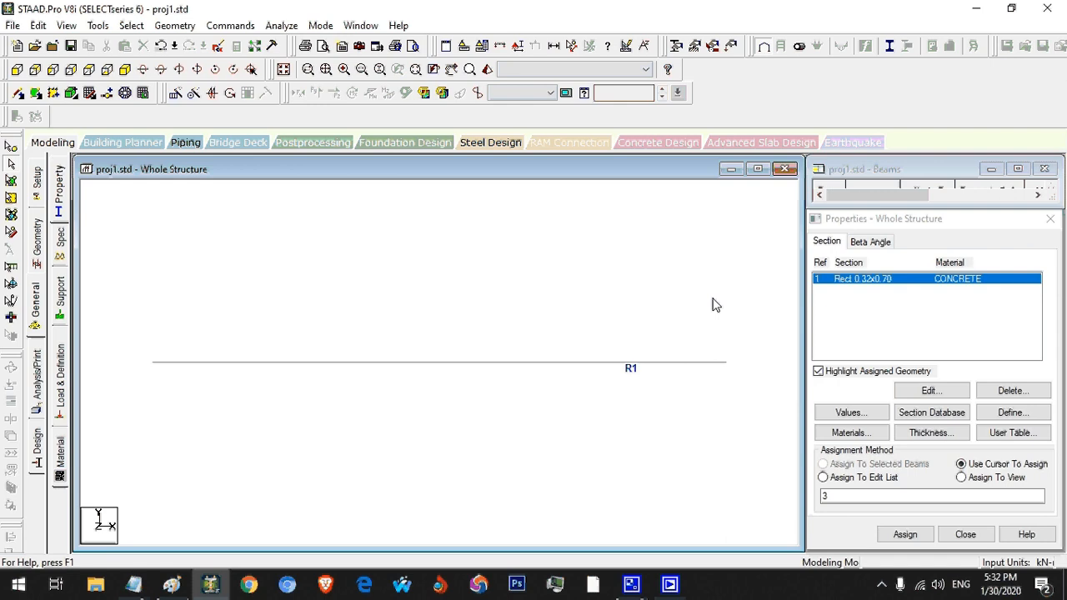
key(ctrl+z)
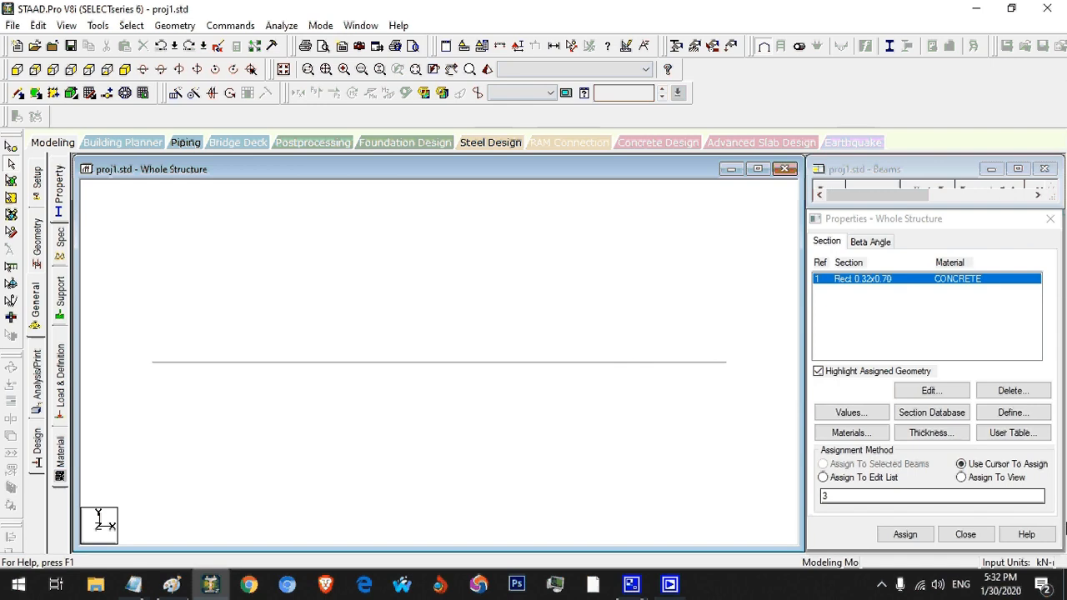
Assign the 0.32 x 0.70 concrete section to all beams with the Assign To View method and clear the selection.
click(992, 481)
click(905, 534)
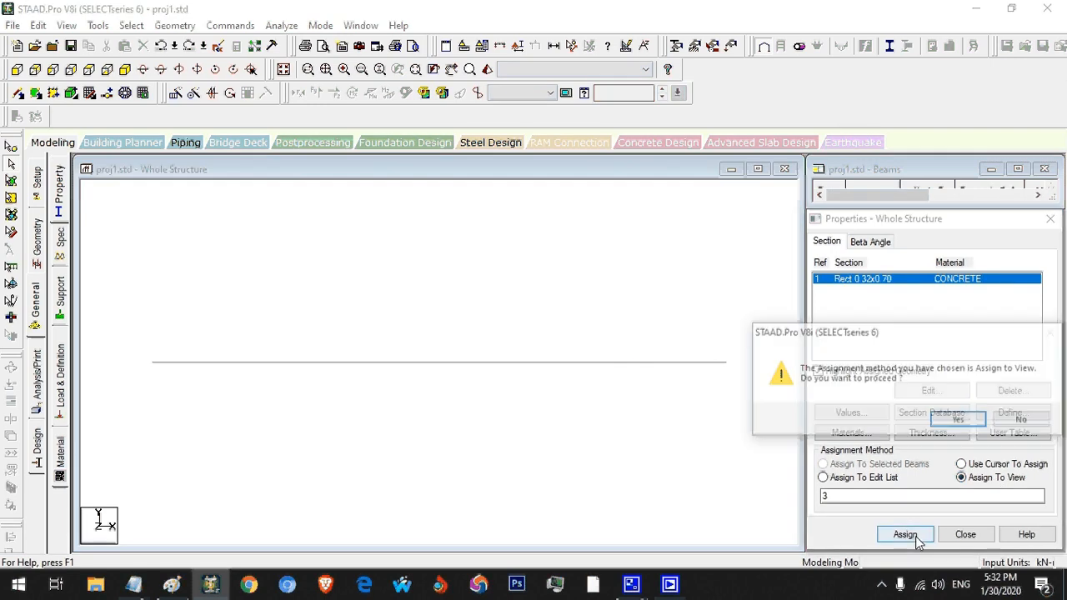
click(954, 420)
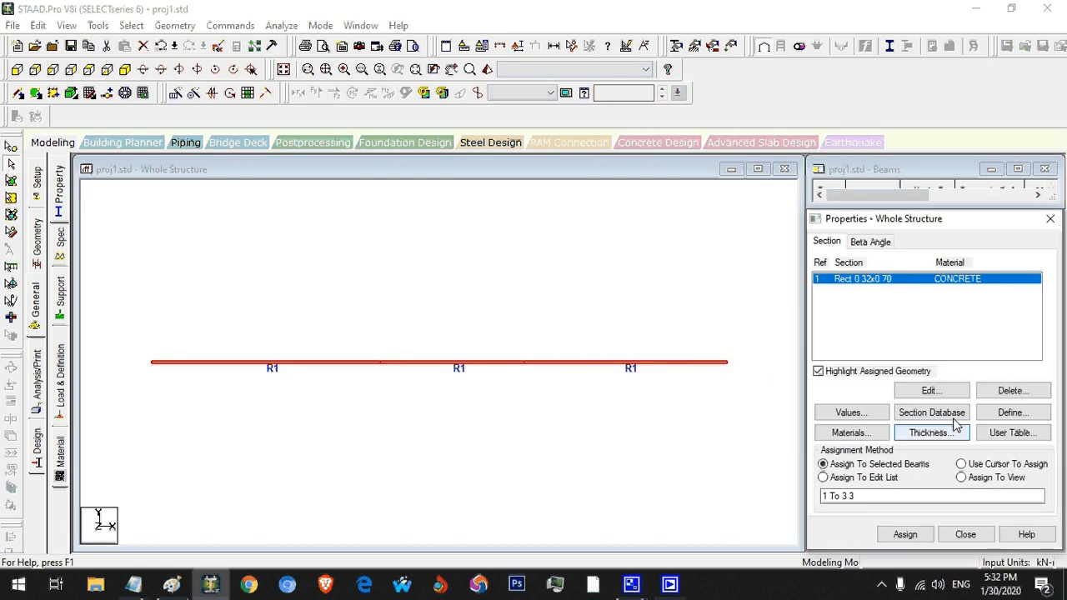
click(595, 248)
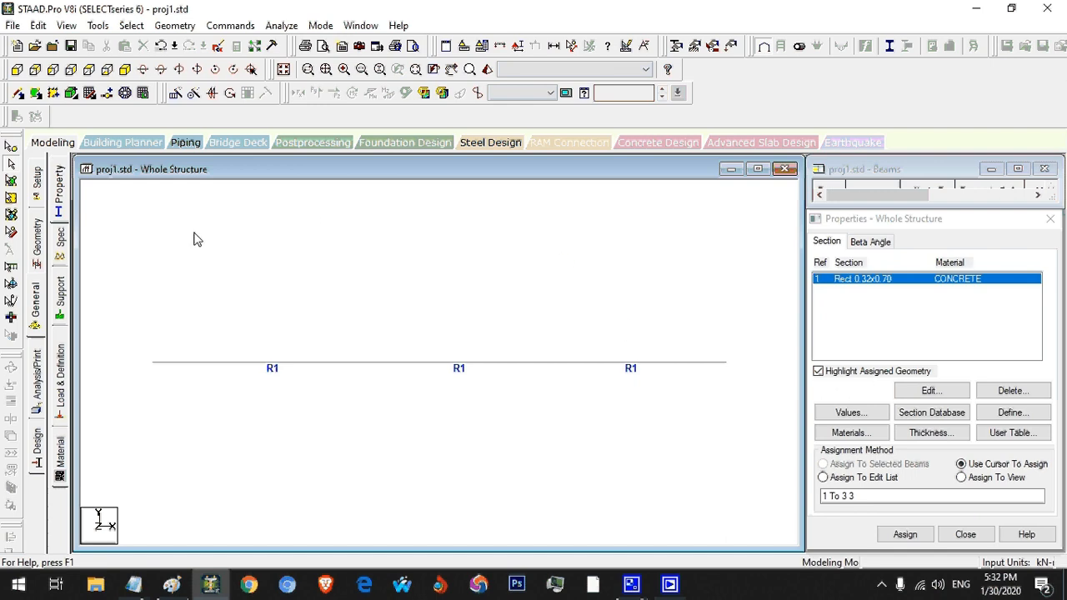
Check the support types on the exercise sheet in Paint and create one fixed and one pinned support definition in STAAD.Pro.
click(64, 303)
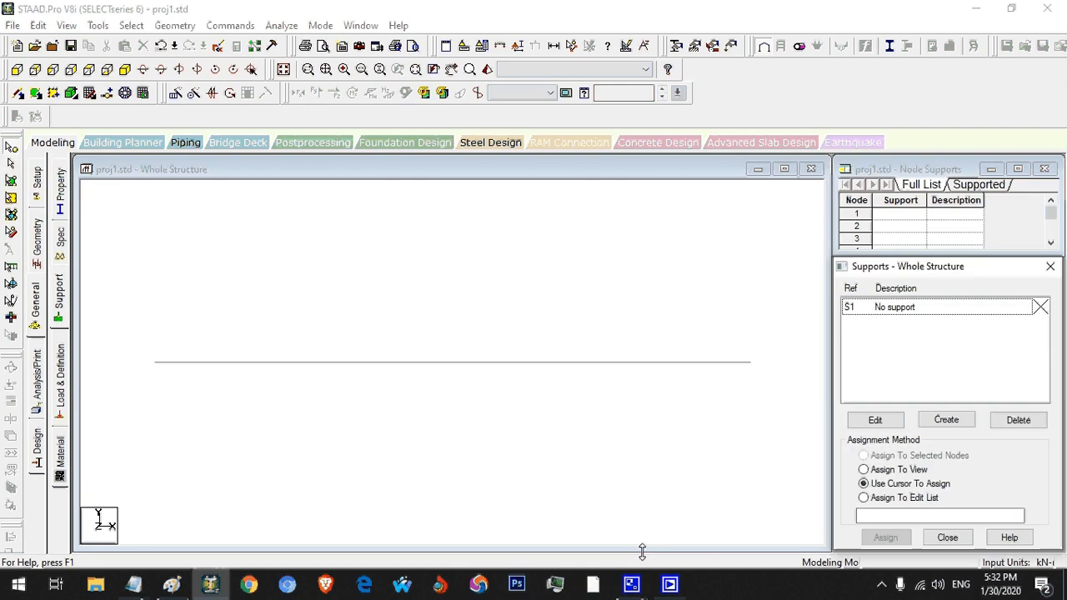
click(172, 584)
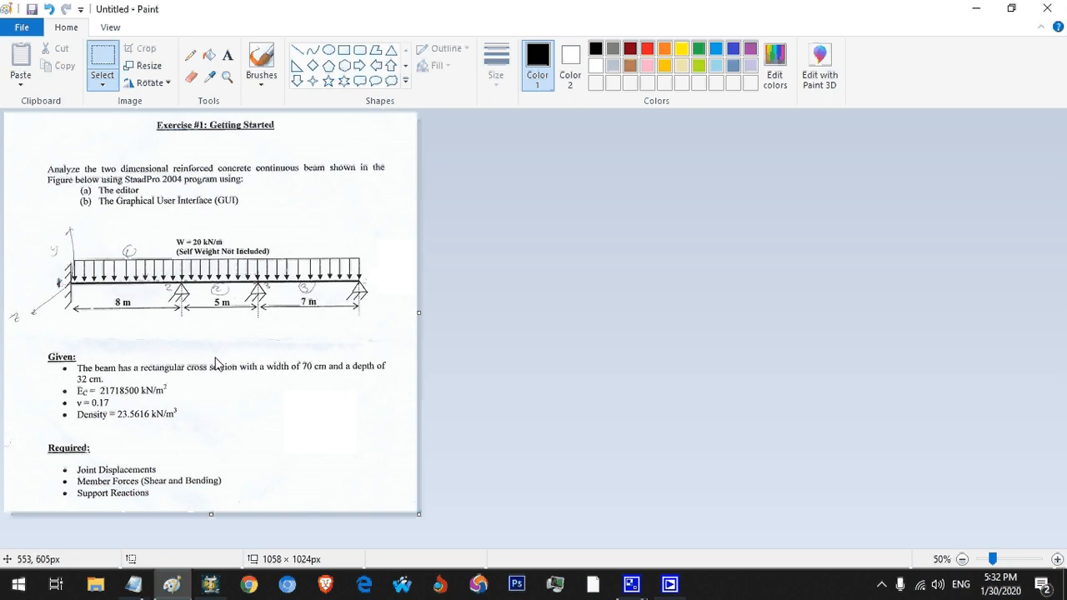
click(176, 581)
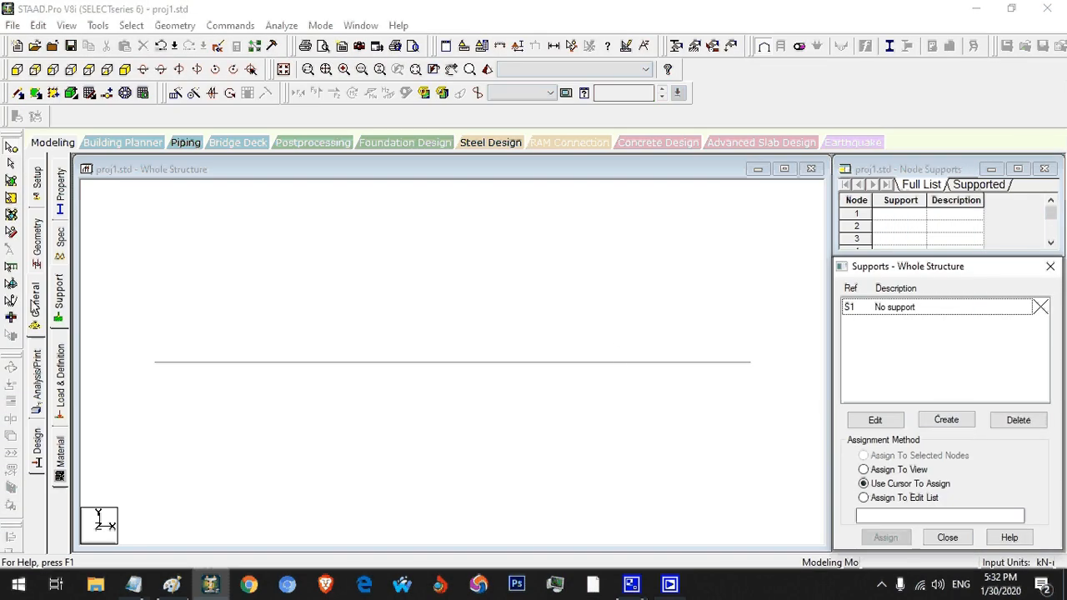
click(948, 420)
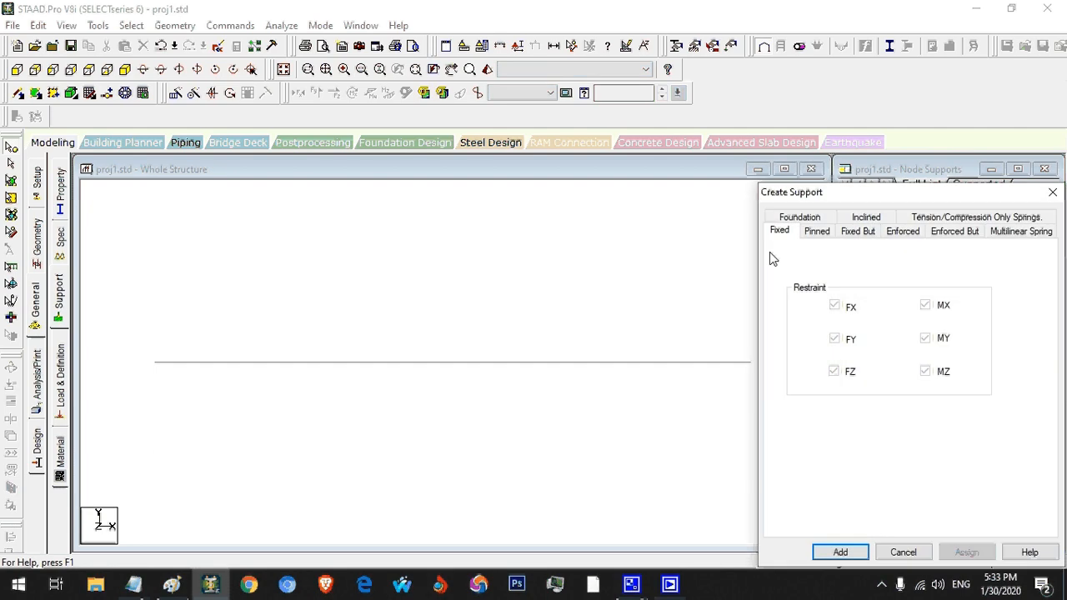
click(837, 554)
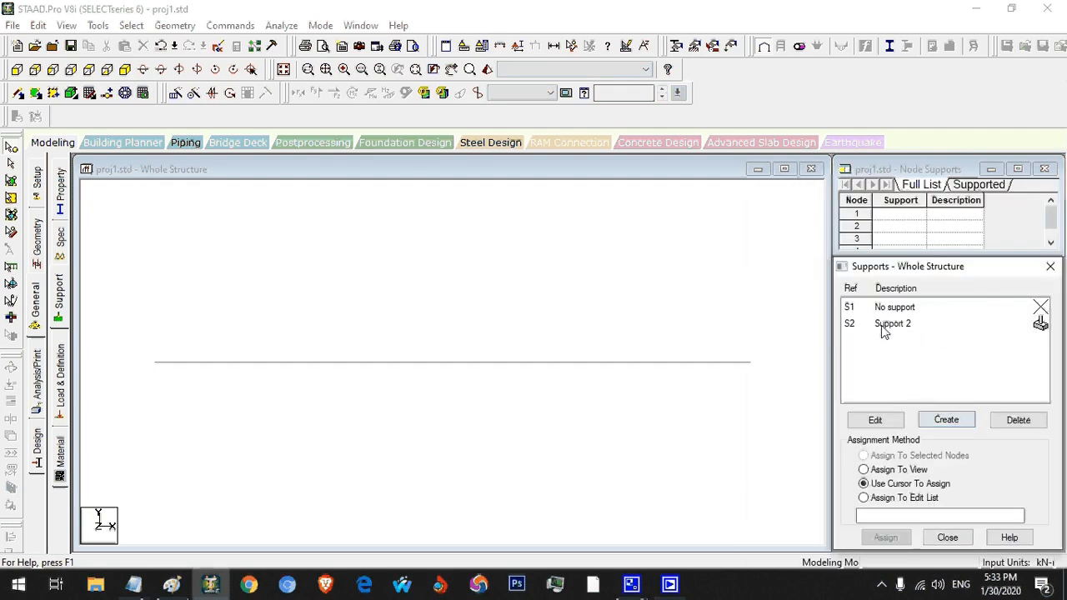
click(956, 425)
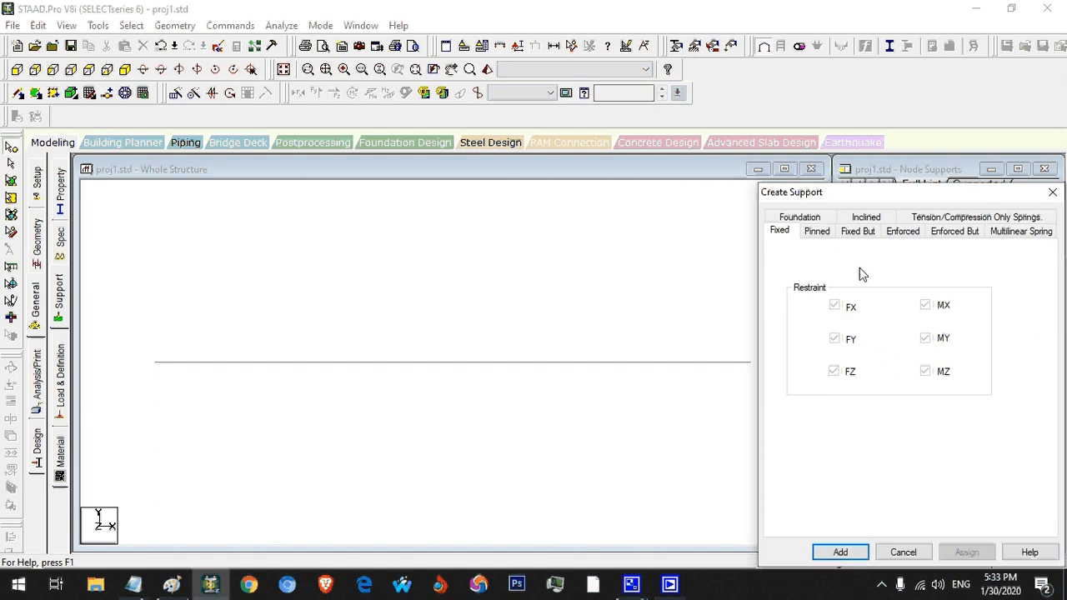
click(821, 233)
click(839, 554)
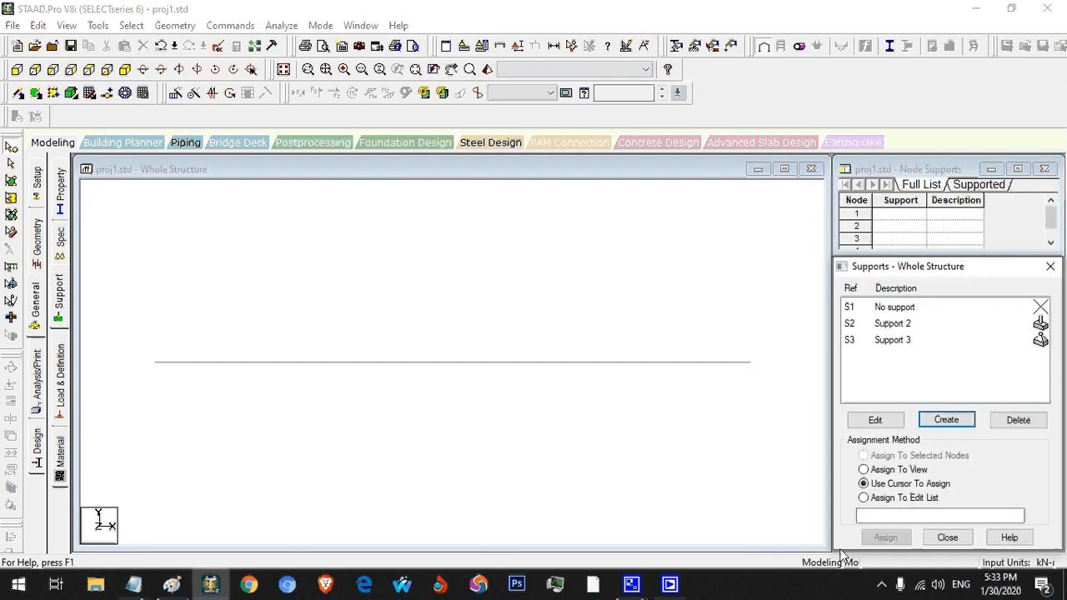
Assign the fixed support to the beam's start node at X = 0 with the Assign To Selected Nodes method.
click(911, 328)
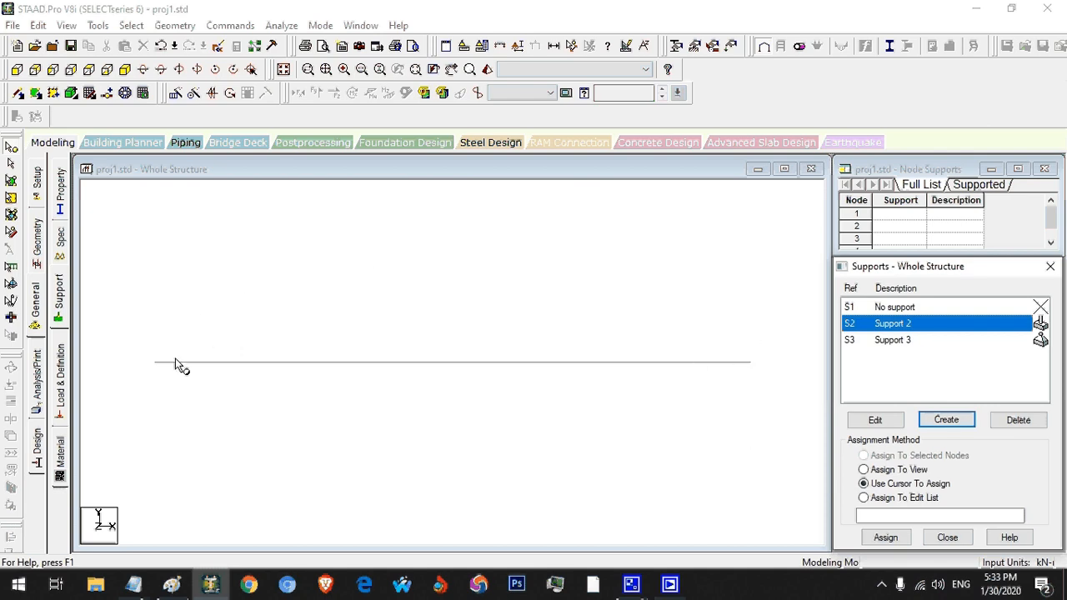
drag(183, 300, 114, 404)
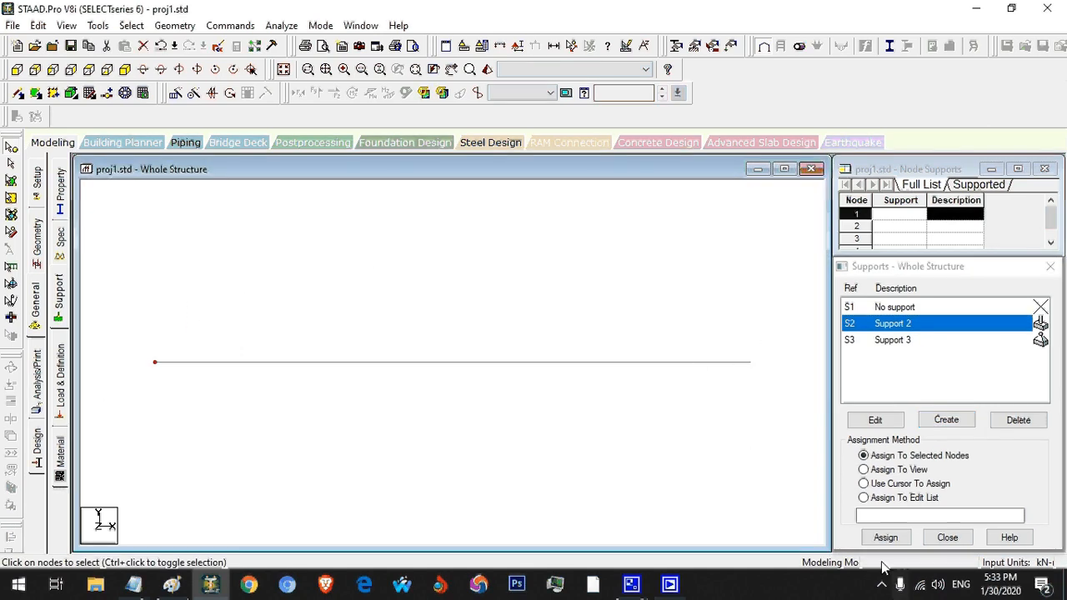
click(885, 537)
click(957, 446)
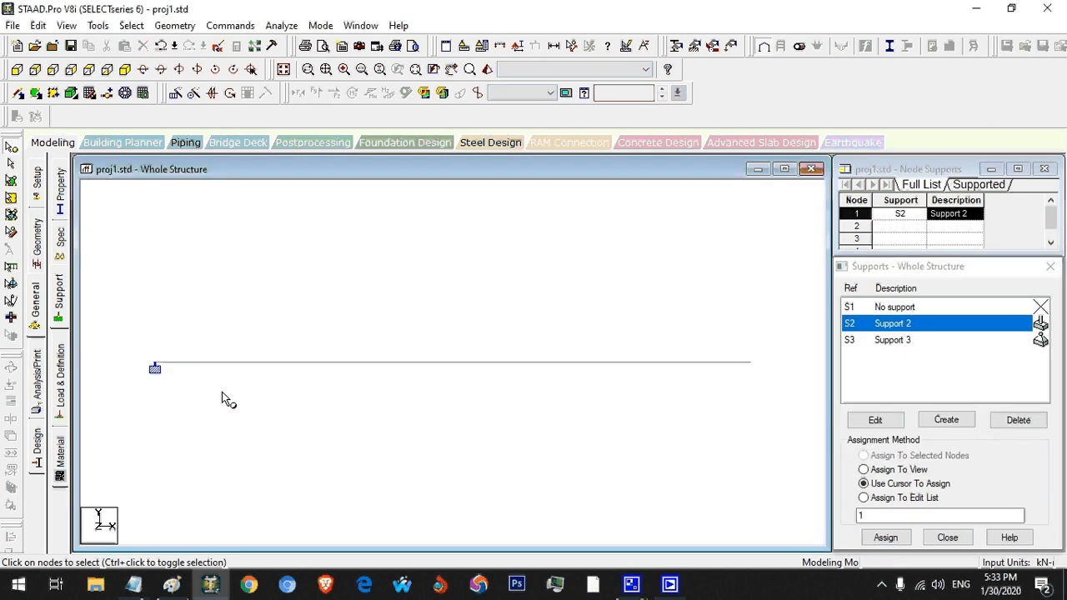
Assign the pinned support to the three remaining beam nodes, 2 to 4.
click(897, 341)
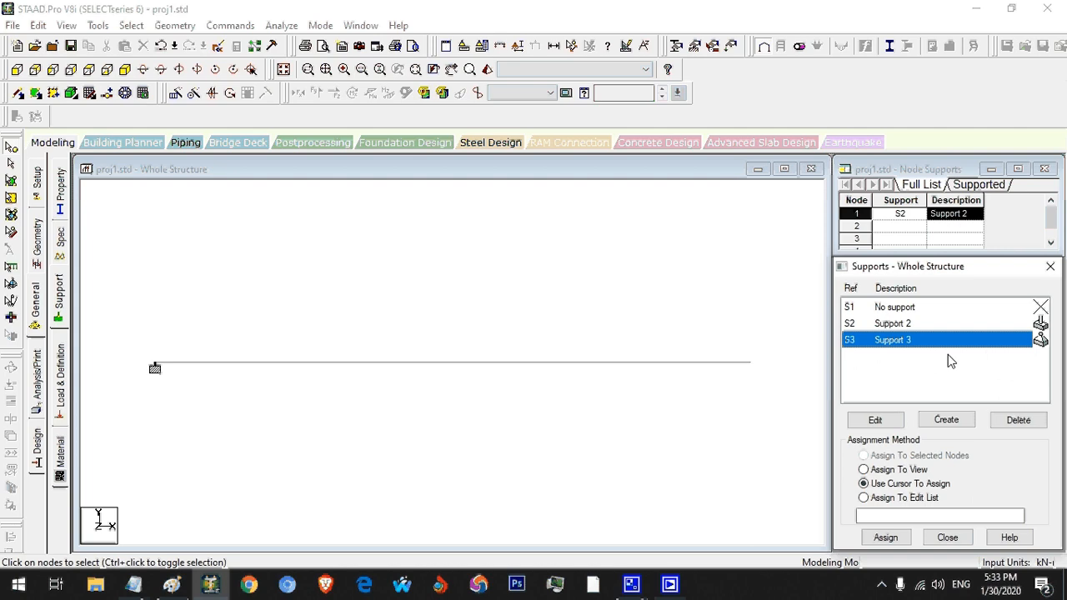
drag(777, 310, 233, 412)
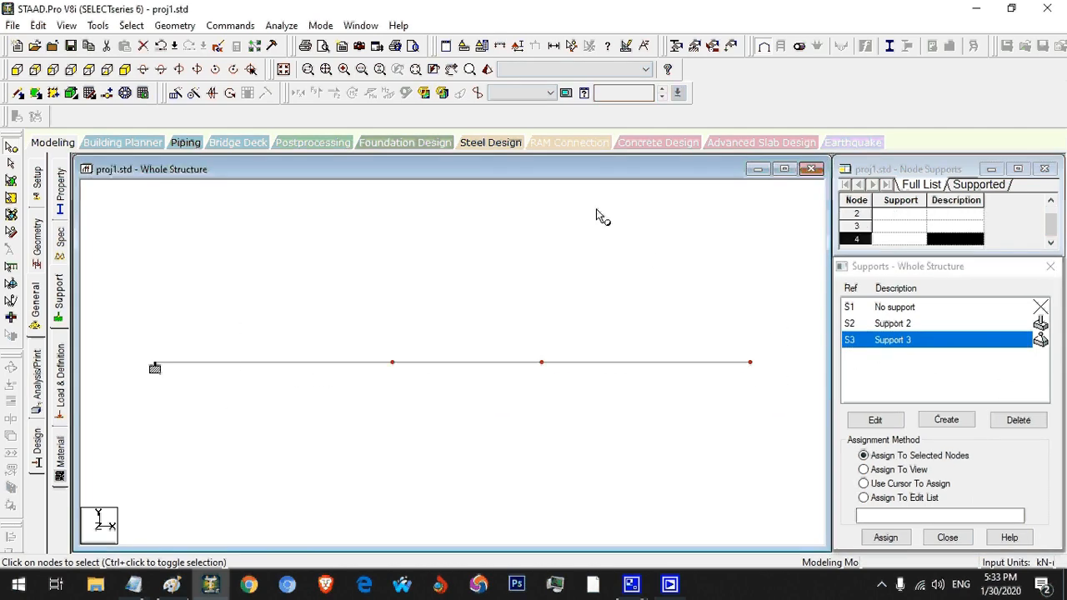
click(885, 538)
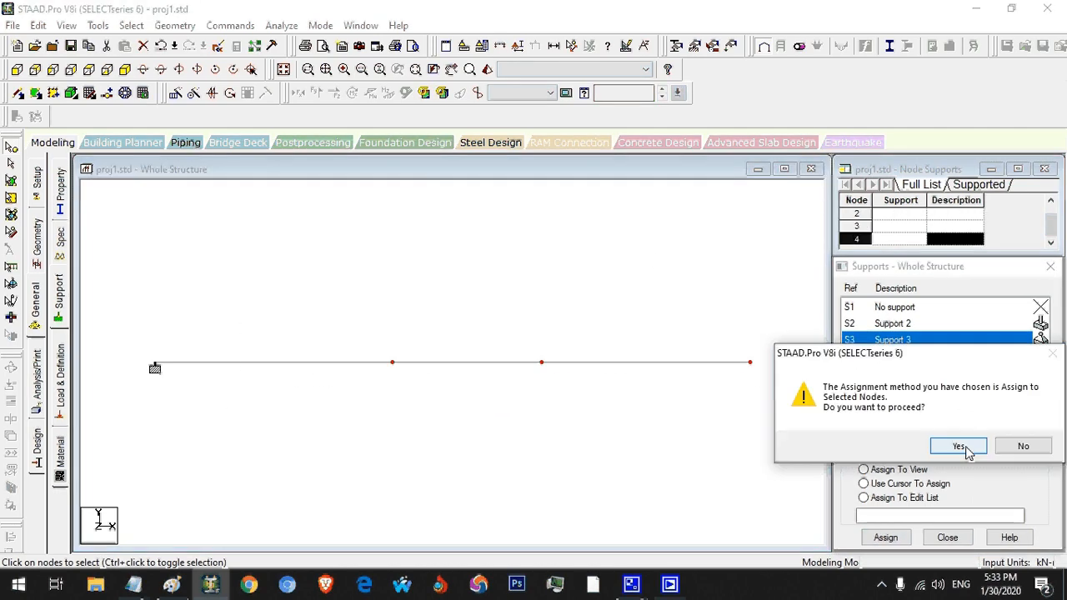
click(959, 447)
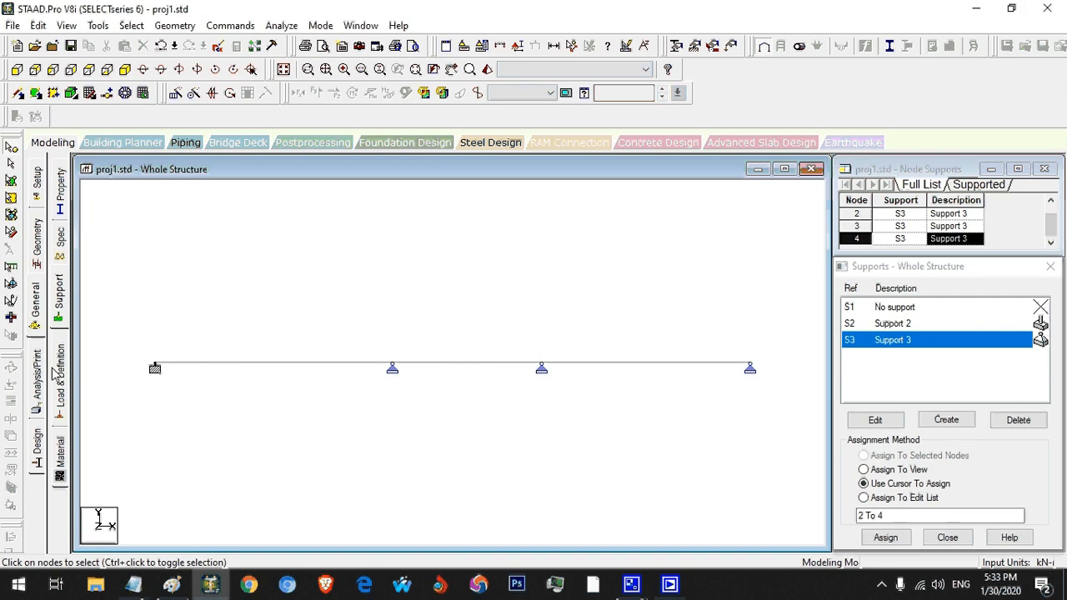
Accept the automatic file save and add primary load case 1 titled LOAD CASE 1 with loading type None.
click(62, 393)
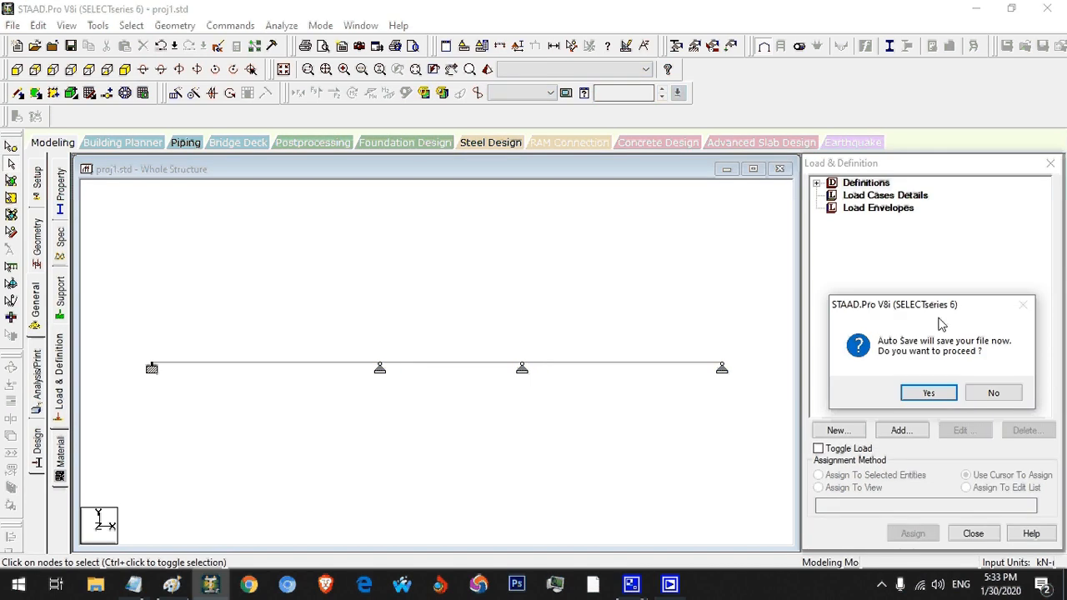
click(928, 393)
click(427, 316)
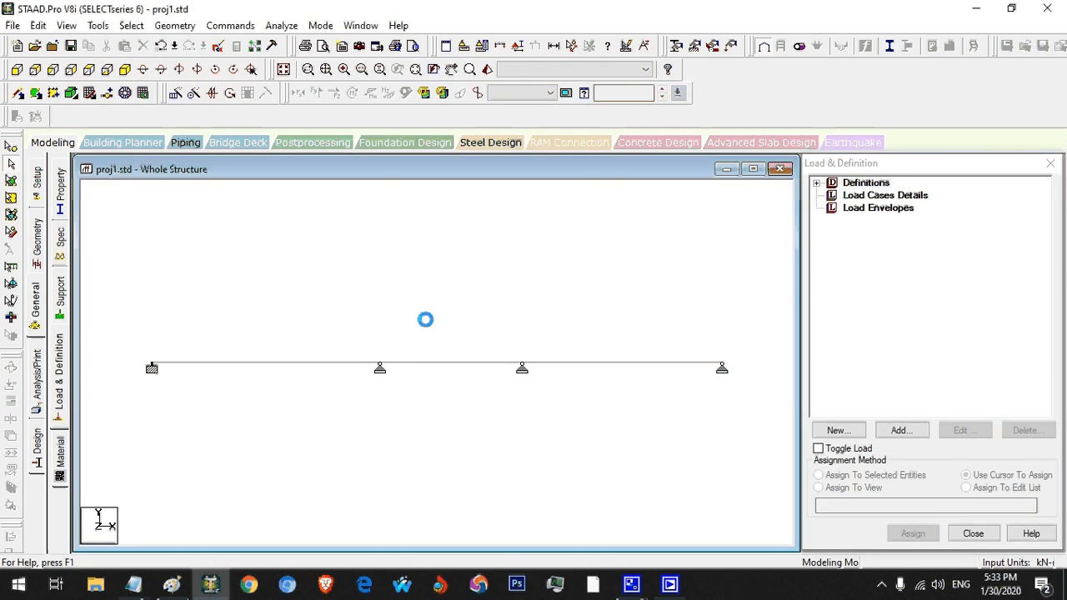
click(915, 197)
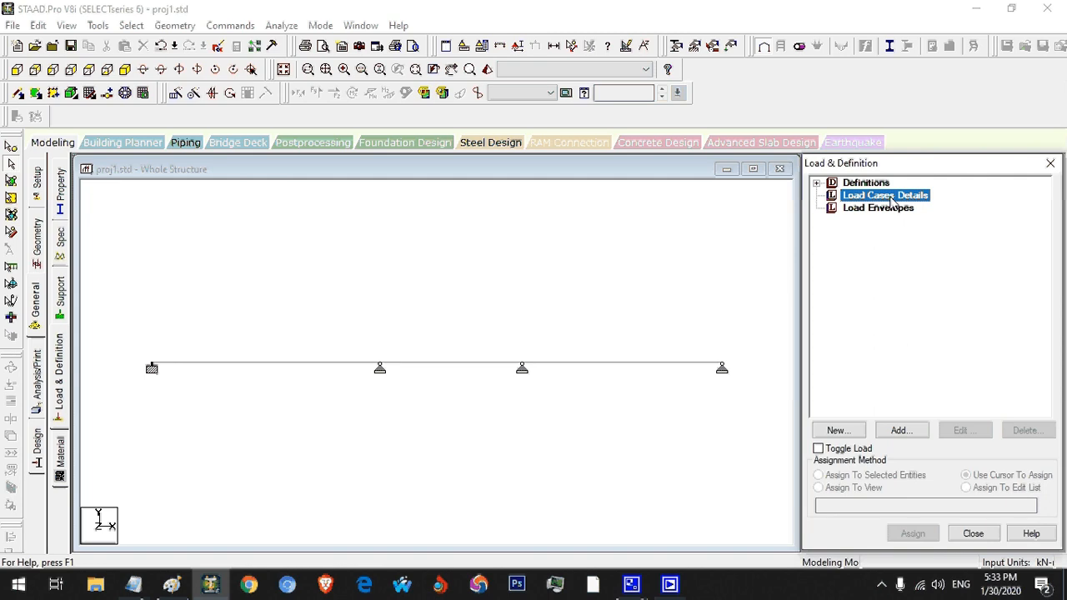
click(900, 433)
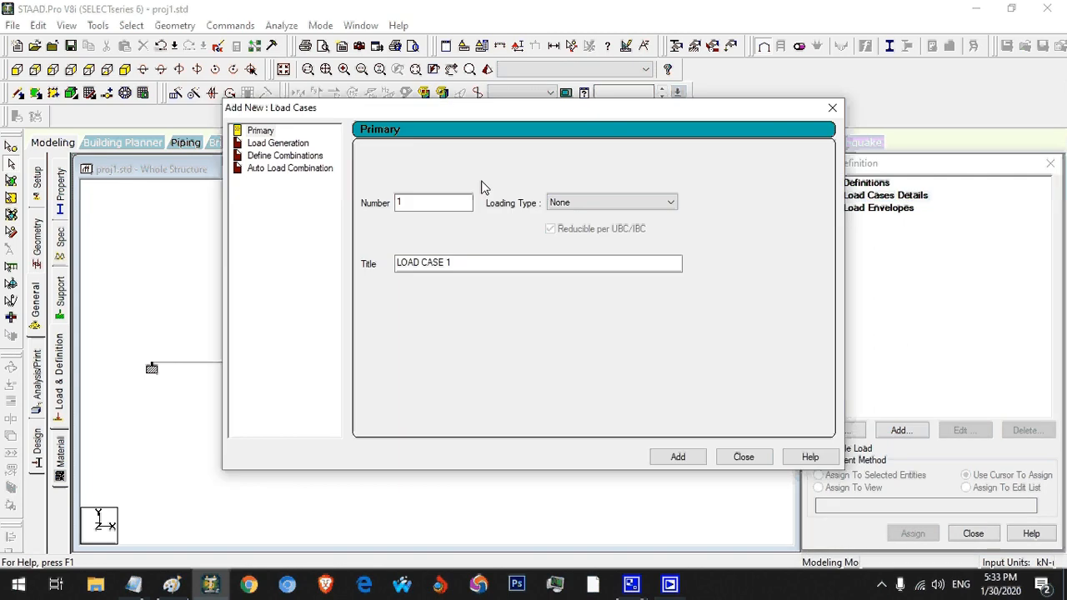
click(697, 459)
click(742, 458)
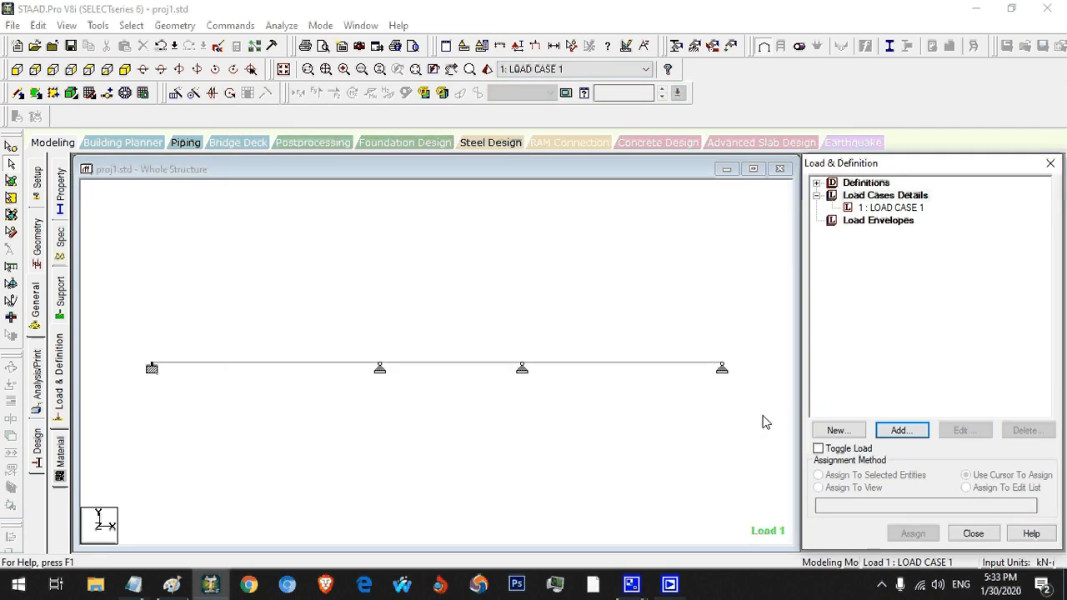
Check the loading on the exercise sheet in Paint and add a selfweight load in Y with factor -1 to LOAD CASE 1.
click(172, 584)
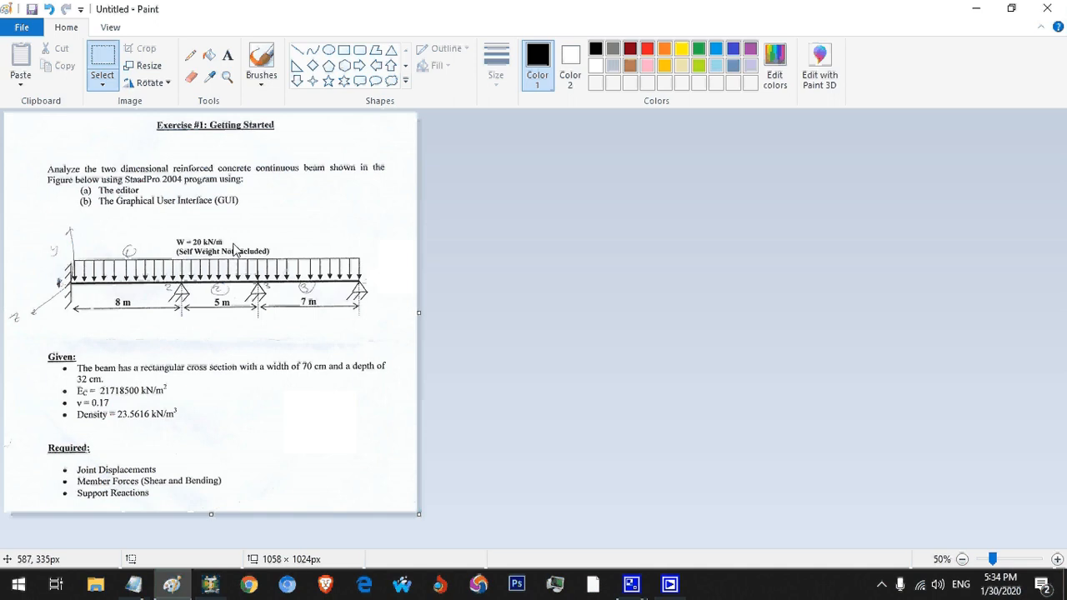
key(alt+Tab)
click(897, 209)
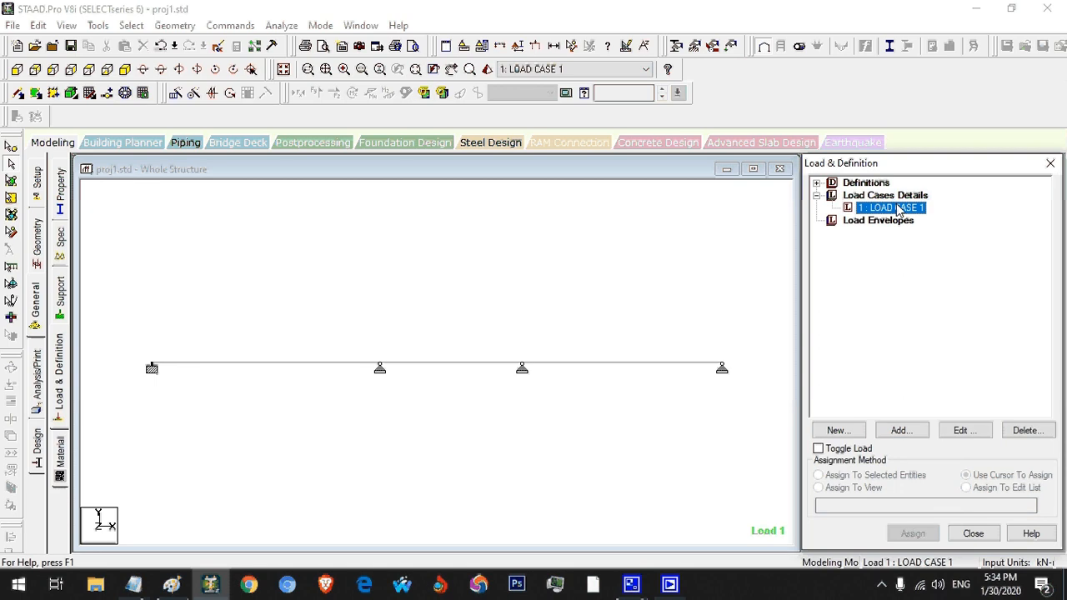
click(901, 430)
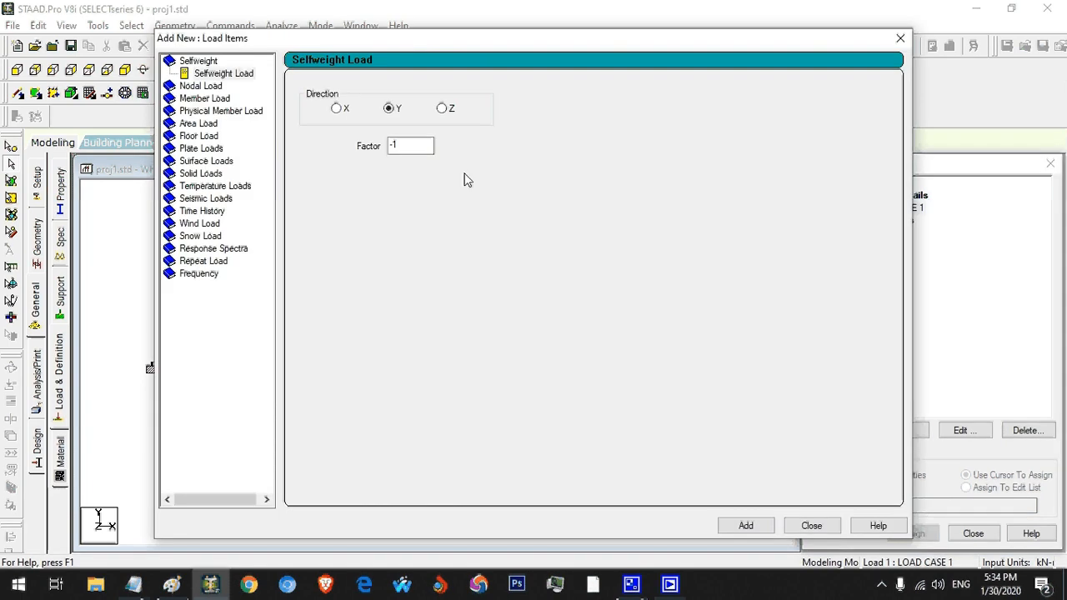
click(747, 525)
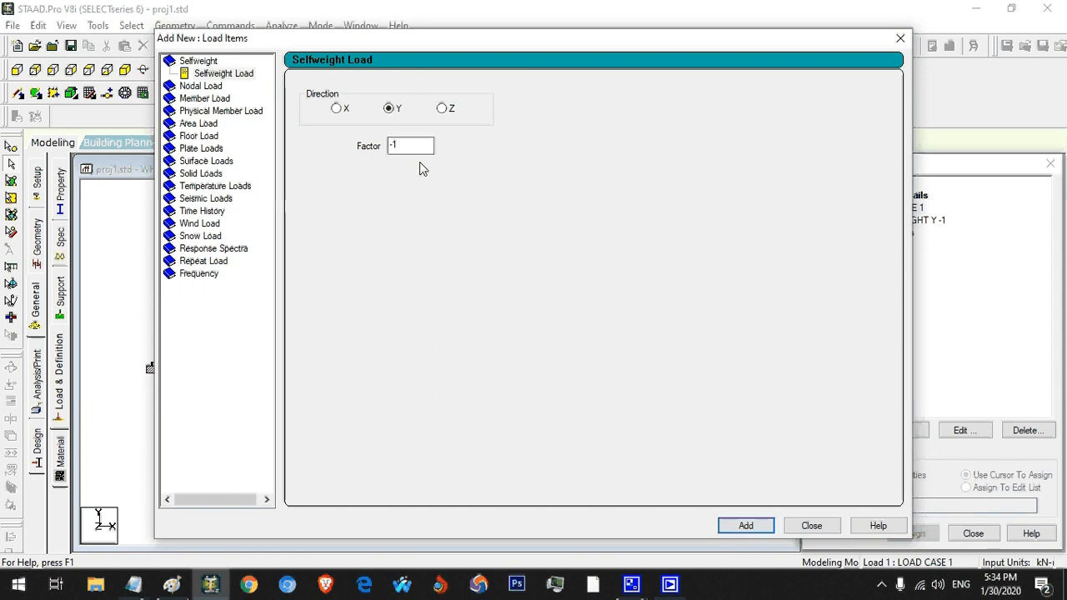
Check the load on the exercise sheet in Paint and add a uniform member force of -20 kN/m in GY to LOAD CASE 1.
click(214, 101)
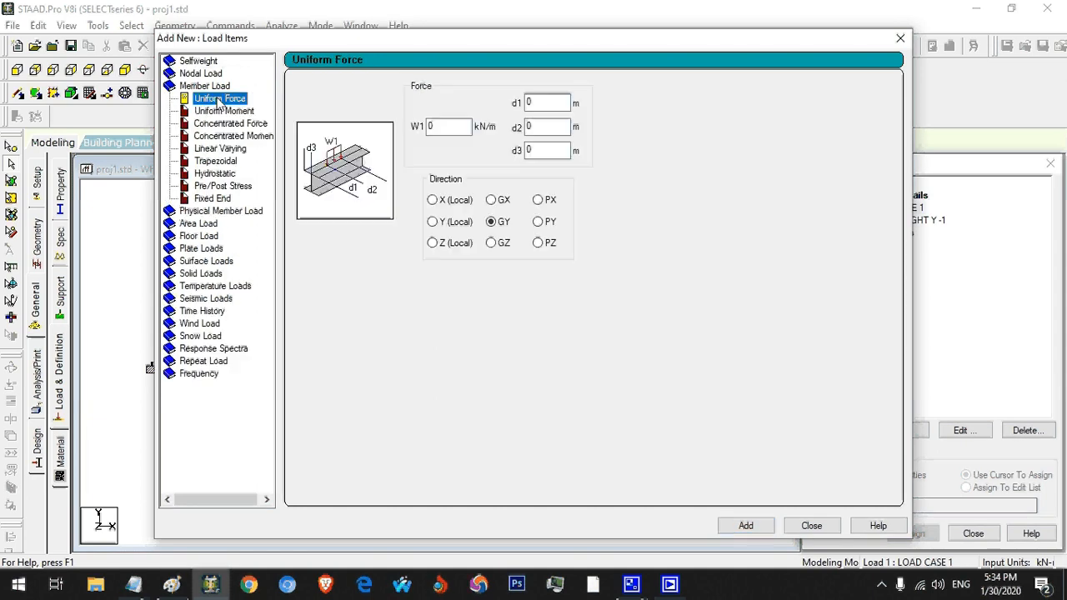
double_click(455, 127)
text(-)
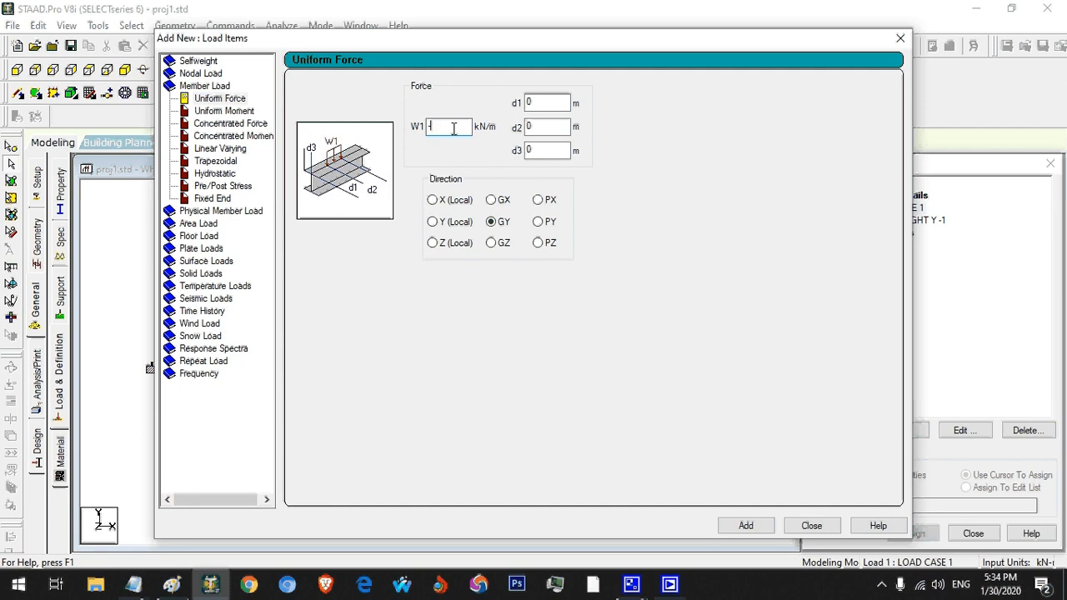
text(20)
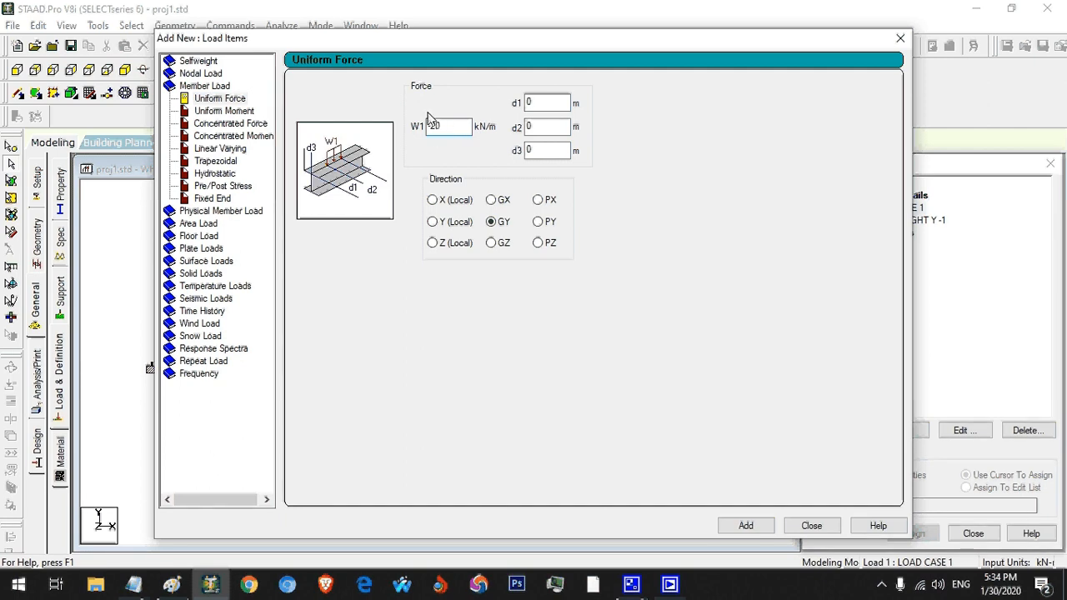
click(179, 585)
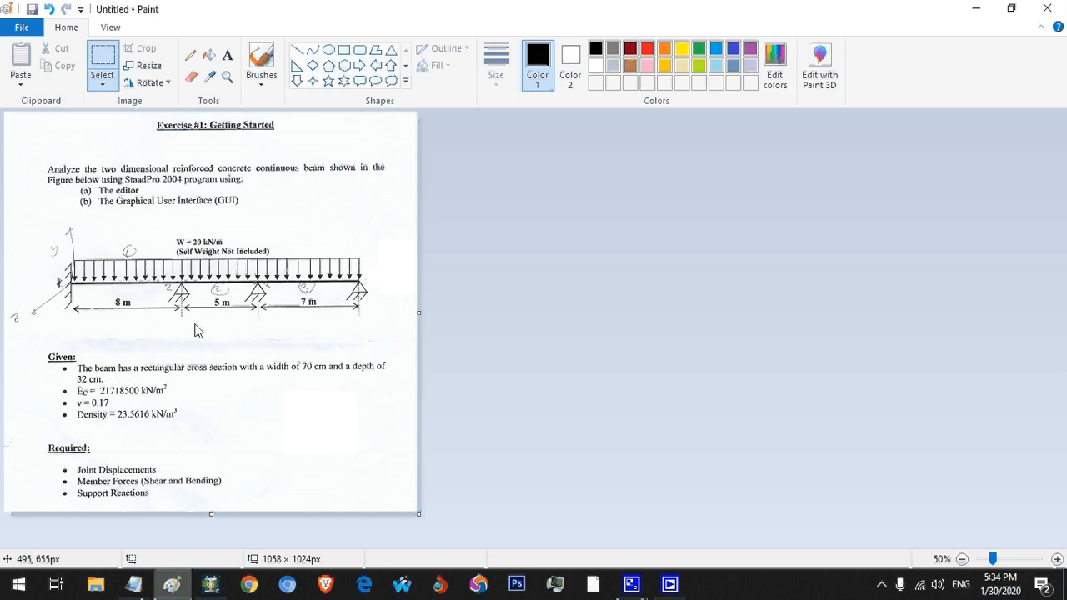
click(175, 586)
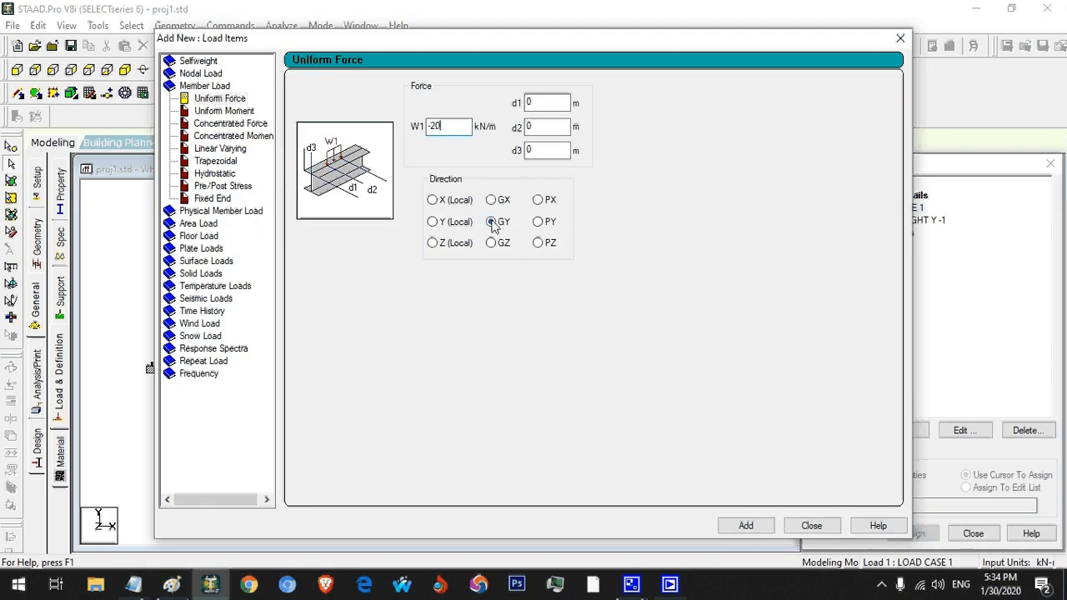
click(178, 588)
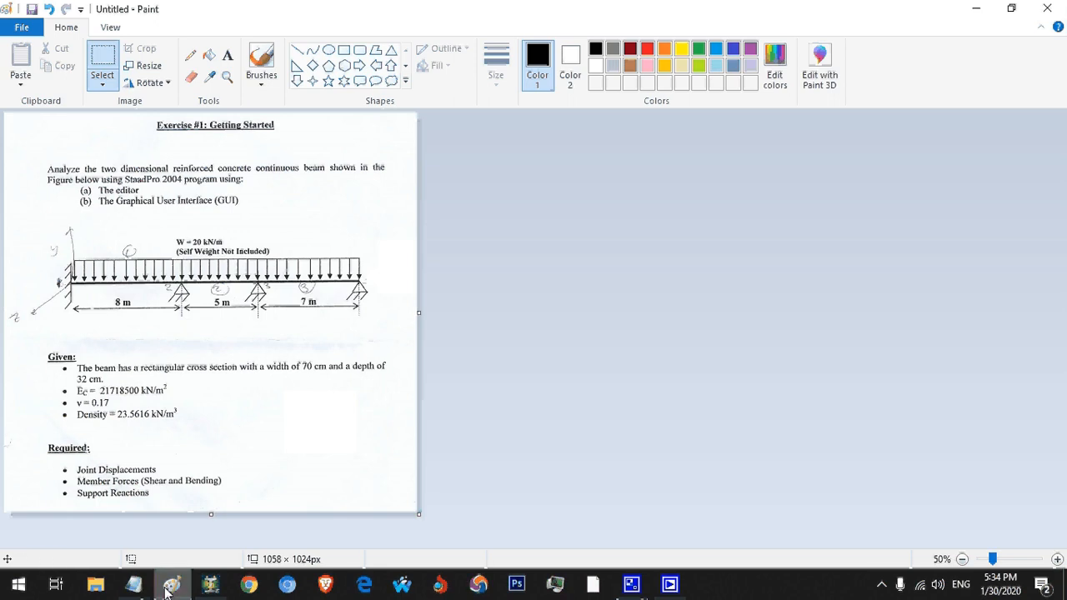
click(211, 584)
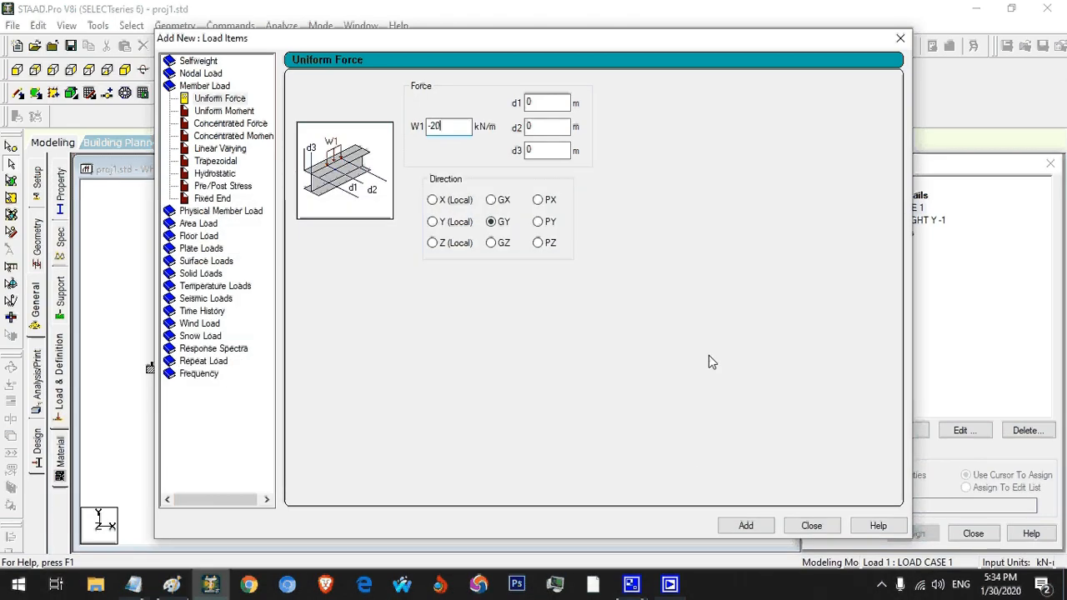
click(746, 527)
click(811, 527)
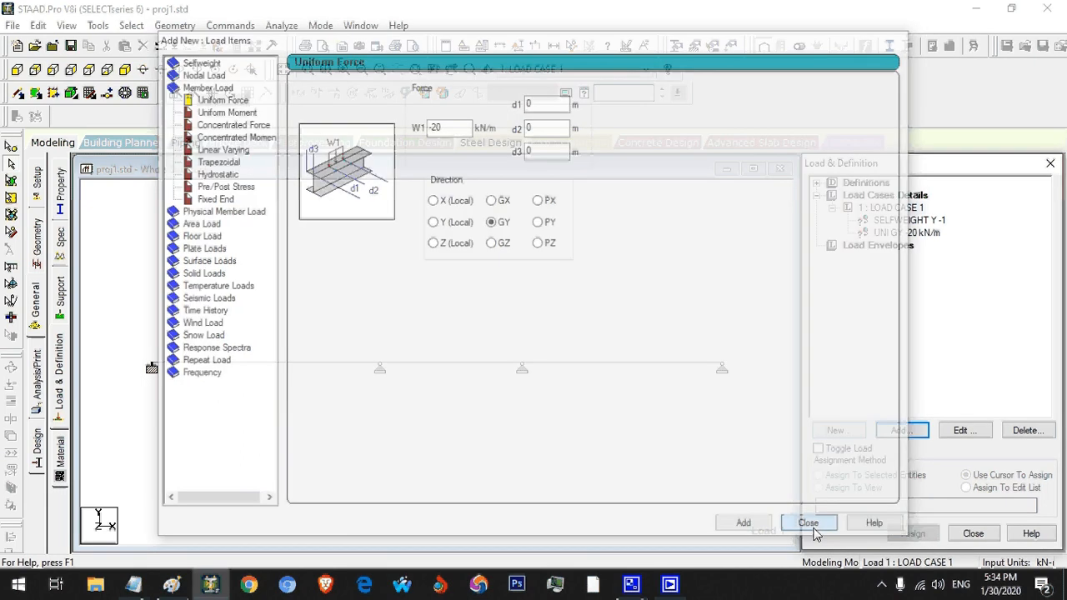
Assign the SELFWEIGHT Y -1 load to the whole beam with the Assign To View method.
click(903, 221)
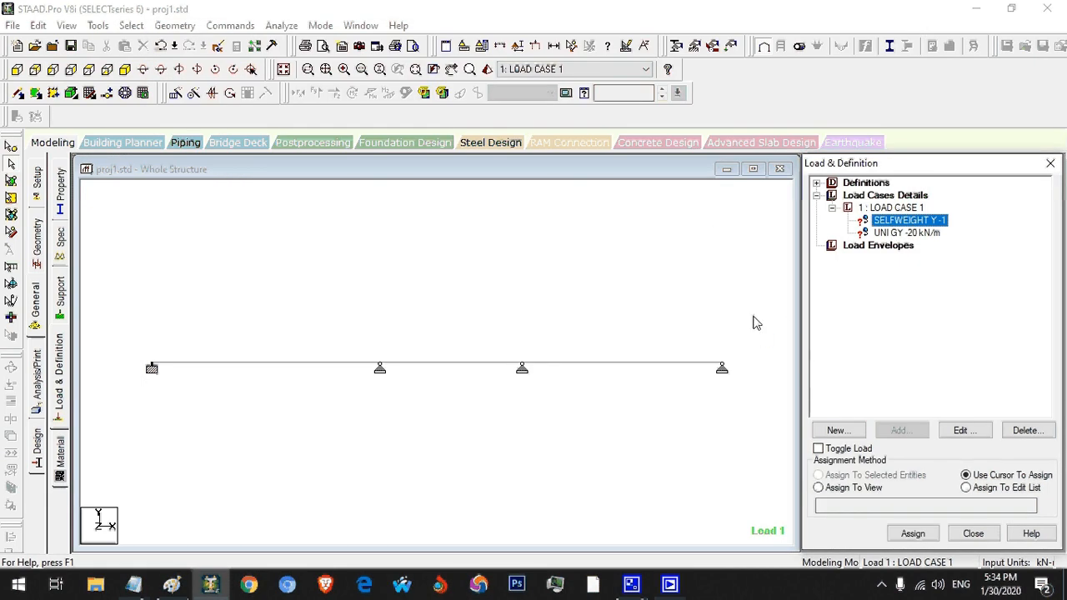
click(873, 490)
click(913, 534)
click(950, 392)
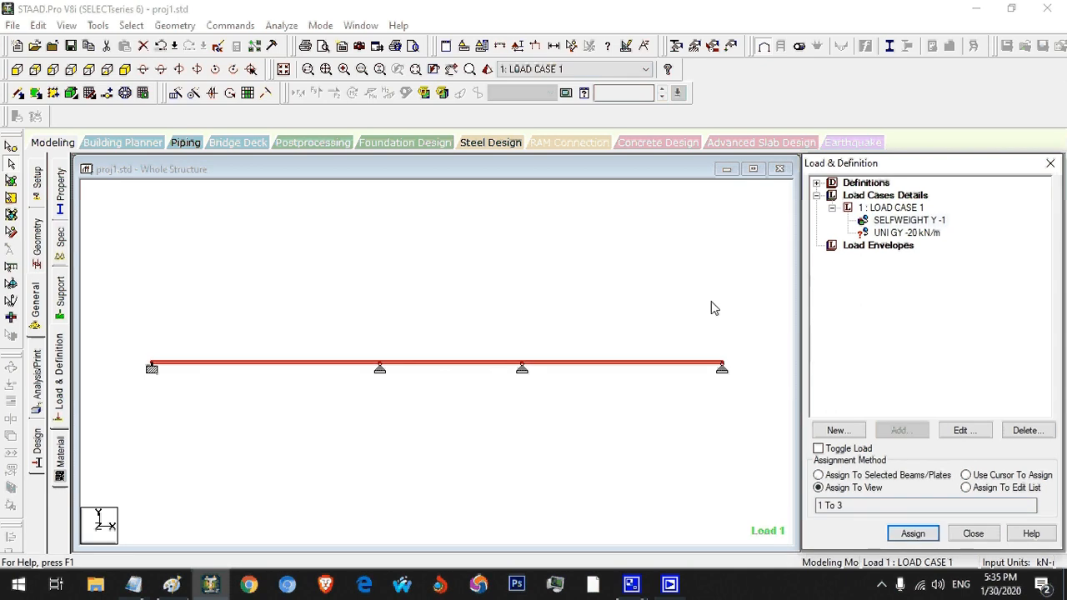
Check the loaded spans on the exercise sheet and assign the UNI GY -20 kN/m load to all members with Assign To View.
click(903, 234)
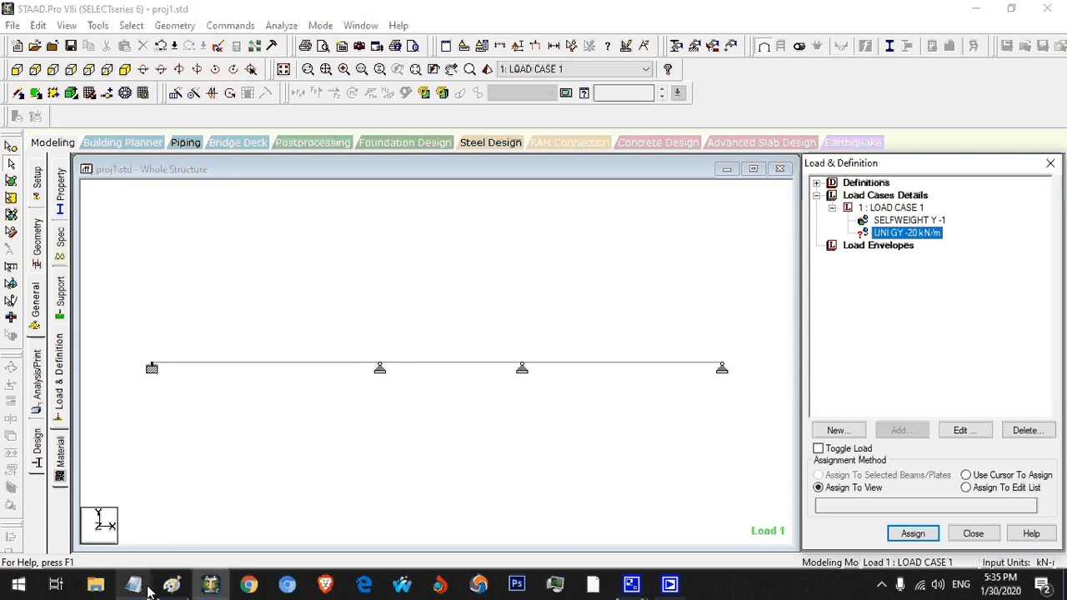
click(172, 585)
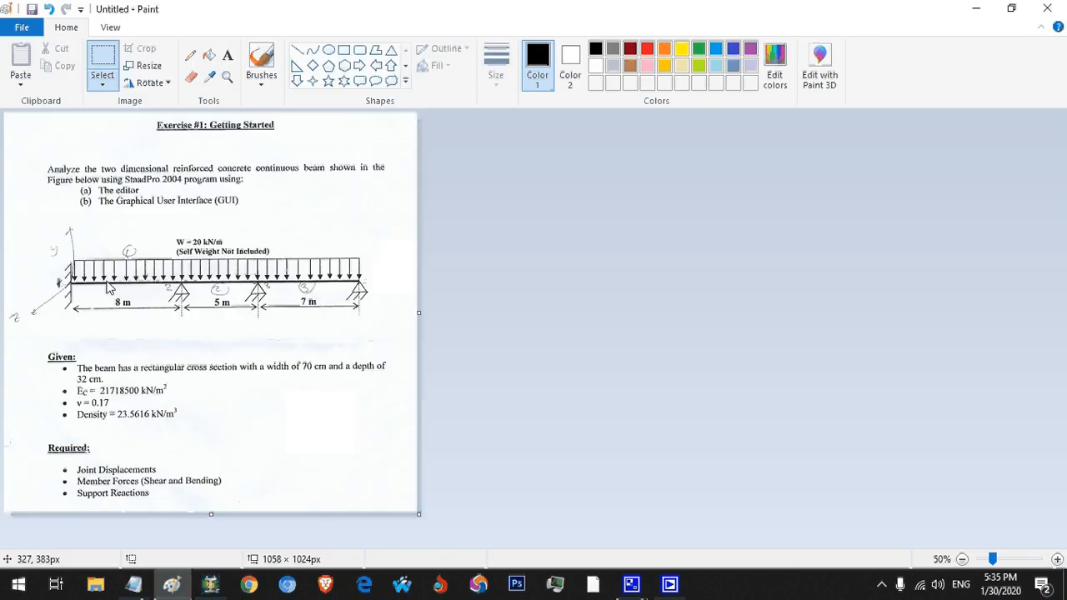
click(210, 584)
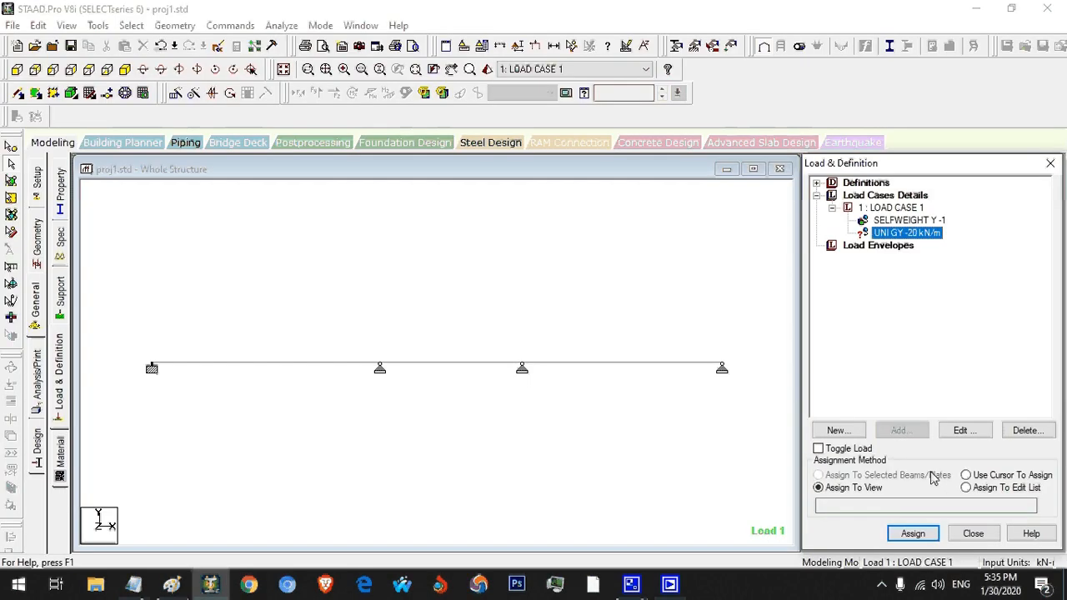
click(913, 534)
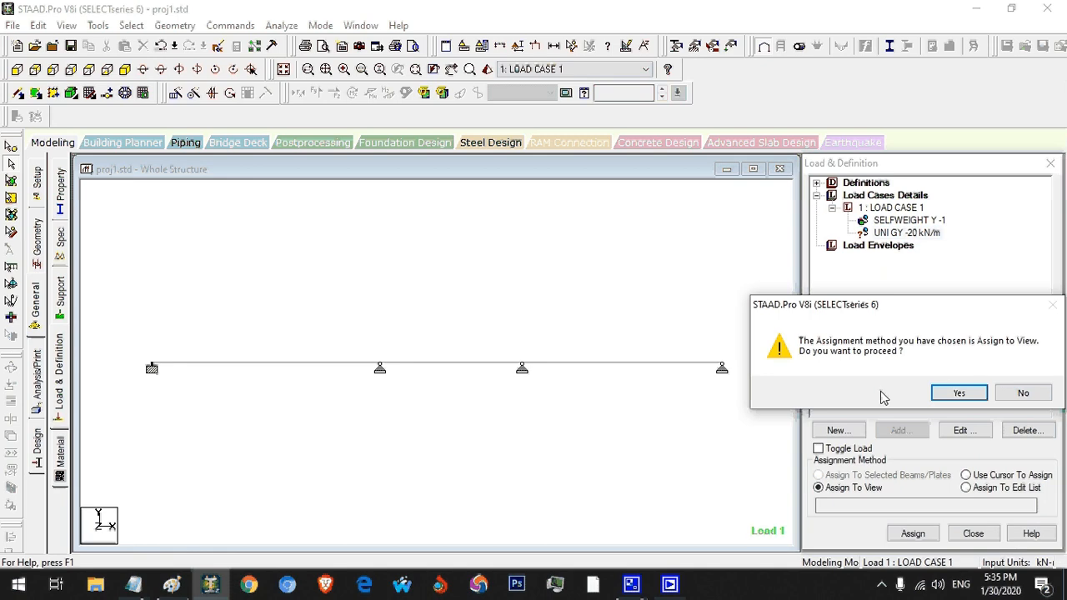
click(960, 394)
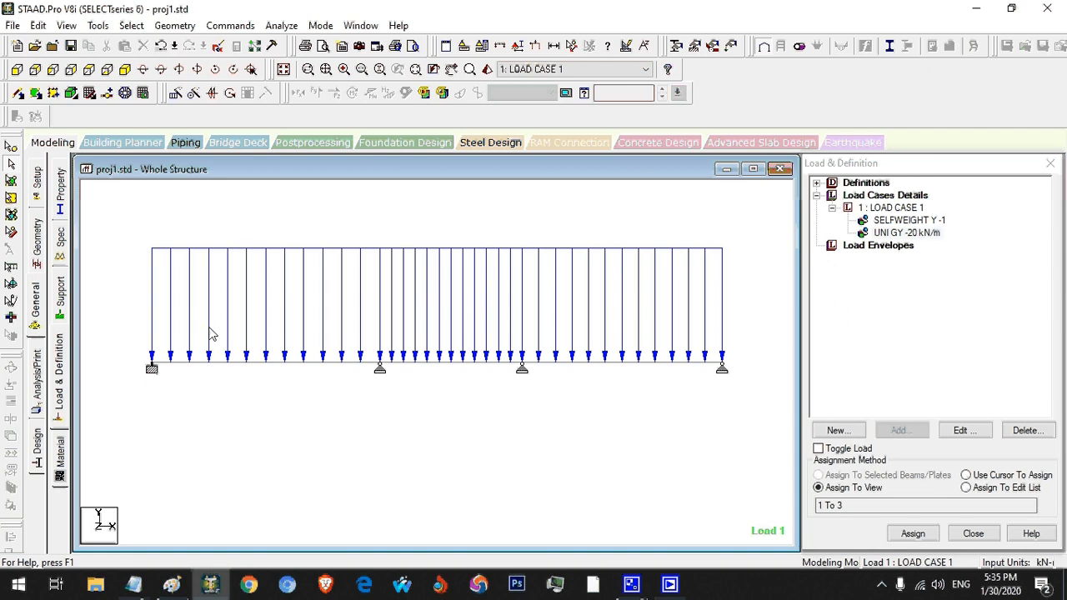
Add a Perform Analysis command with the No Print option to the model.
click(37, 399)
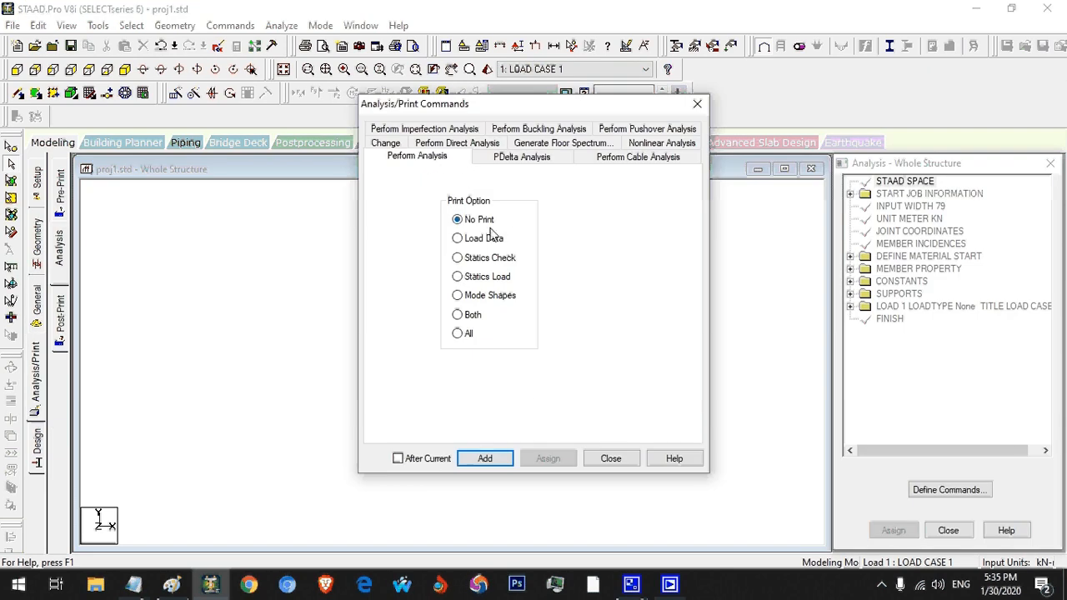
click(473, 460)
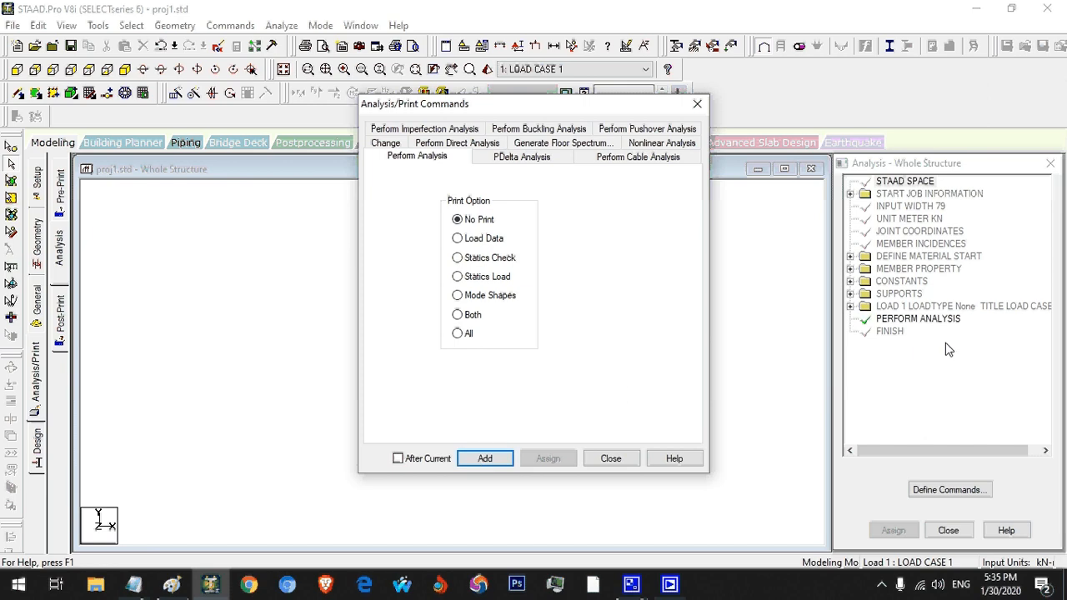
click(611, 458)
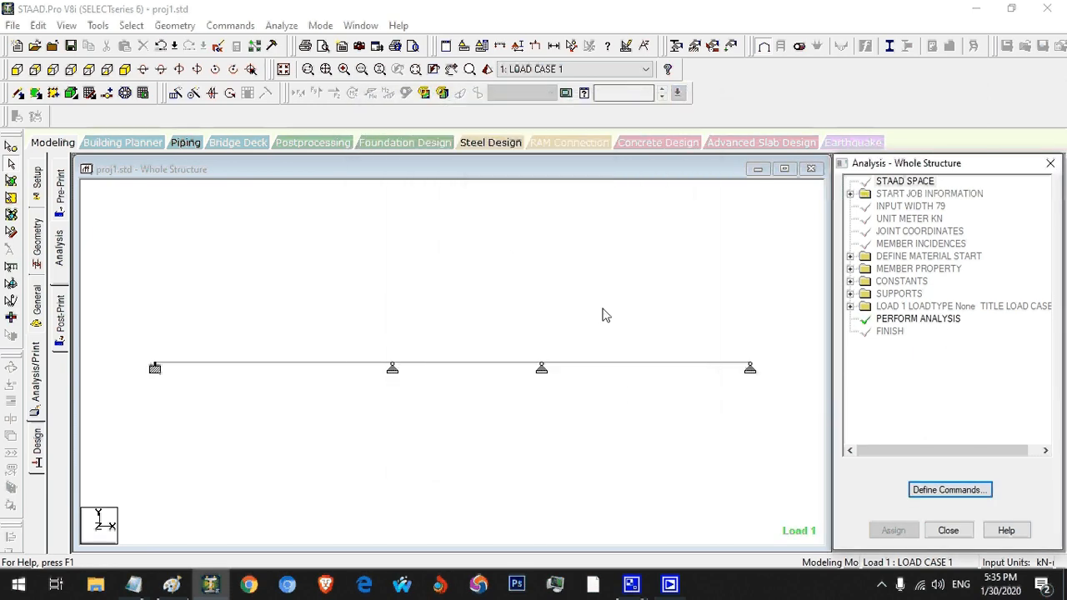
Run the analysis of the beam, saving the modified structure.
click(283, 26)
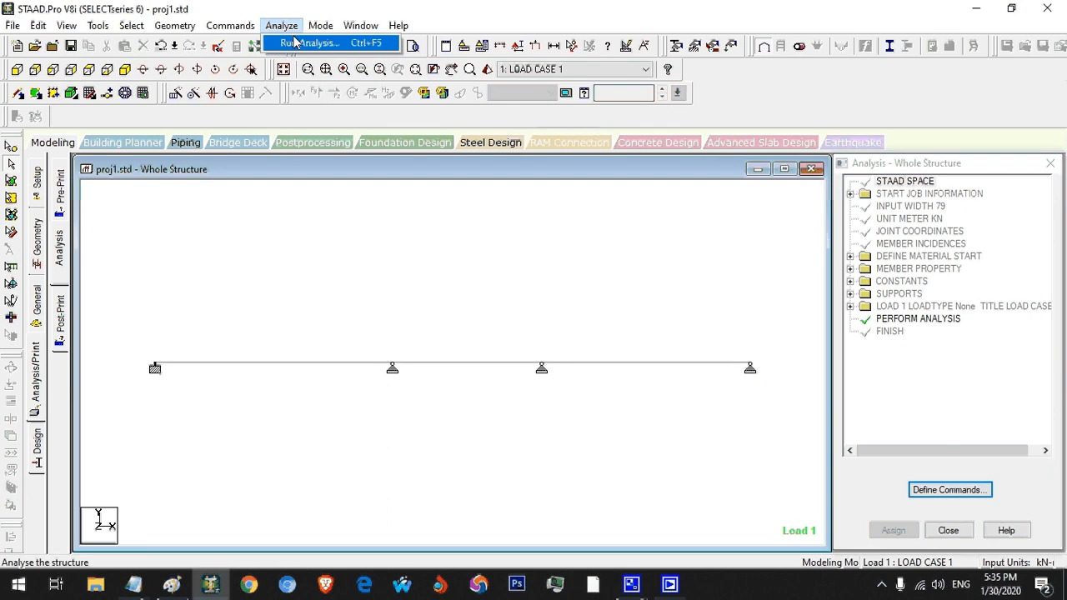
click(293, 45)
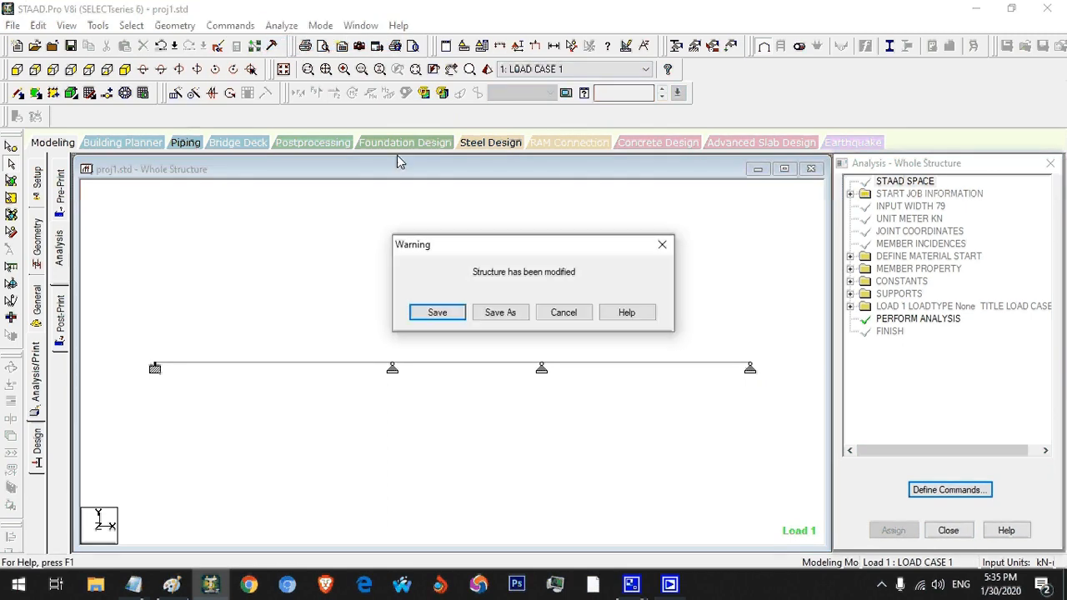
click(430, 309)
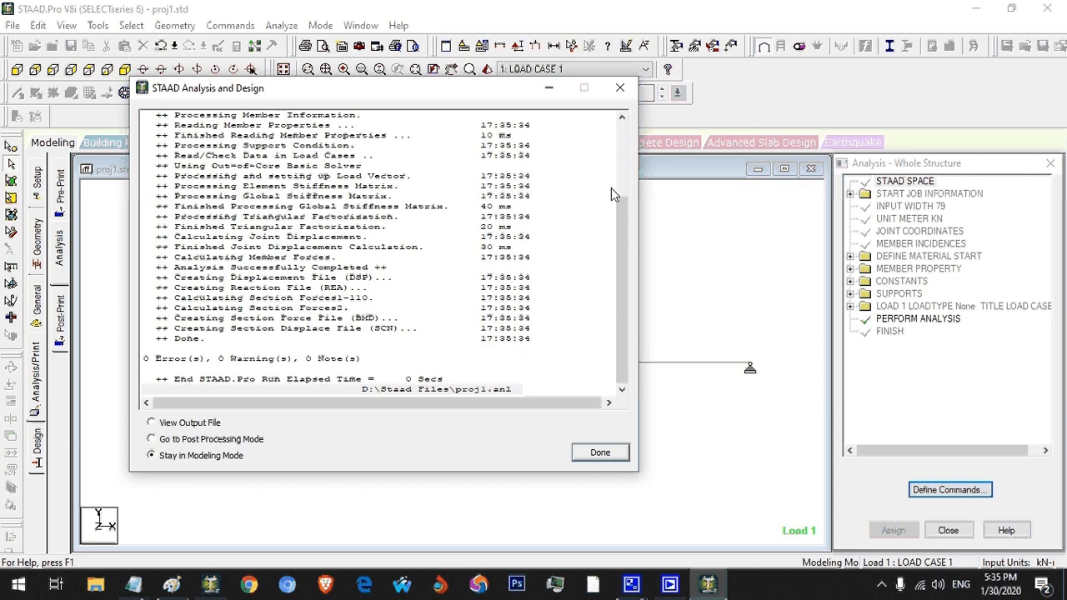
Finish the analysis run by going to Post Processing Mode with LOAD CASE 1 as the selected result case.
drag(482, 97, 755, 50)
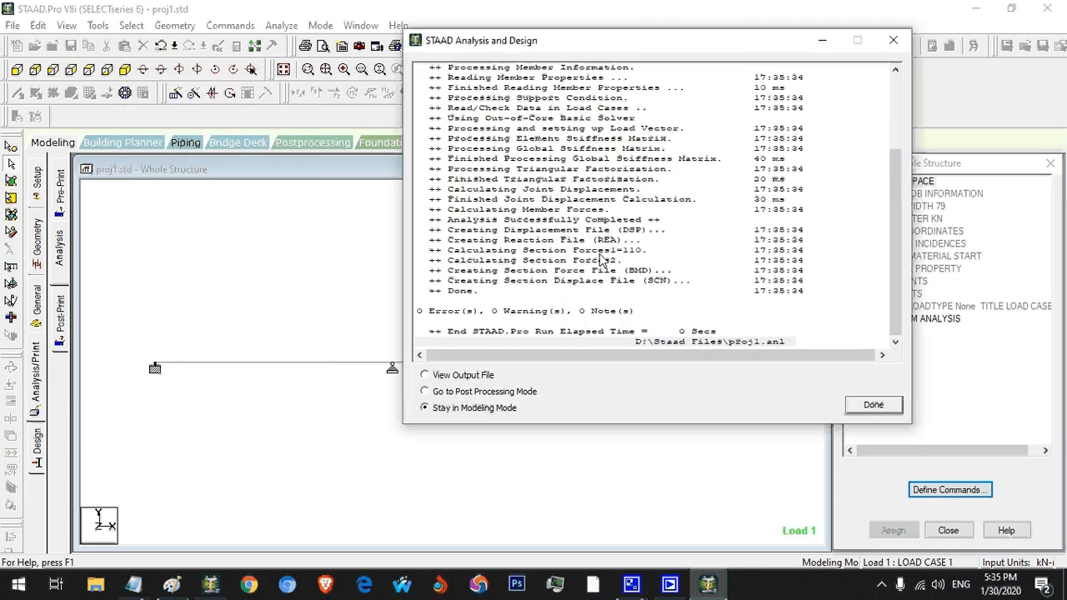
click(494, 396)
click(888, 406)
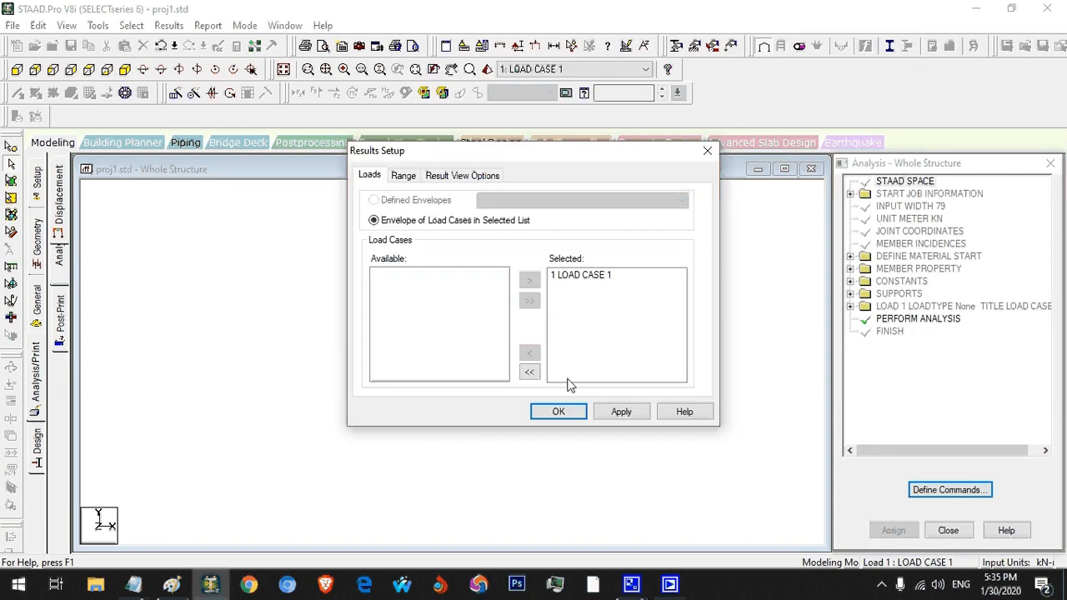
click(557, 411)
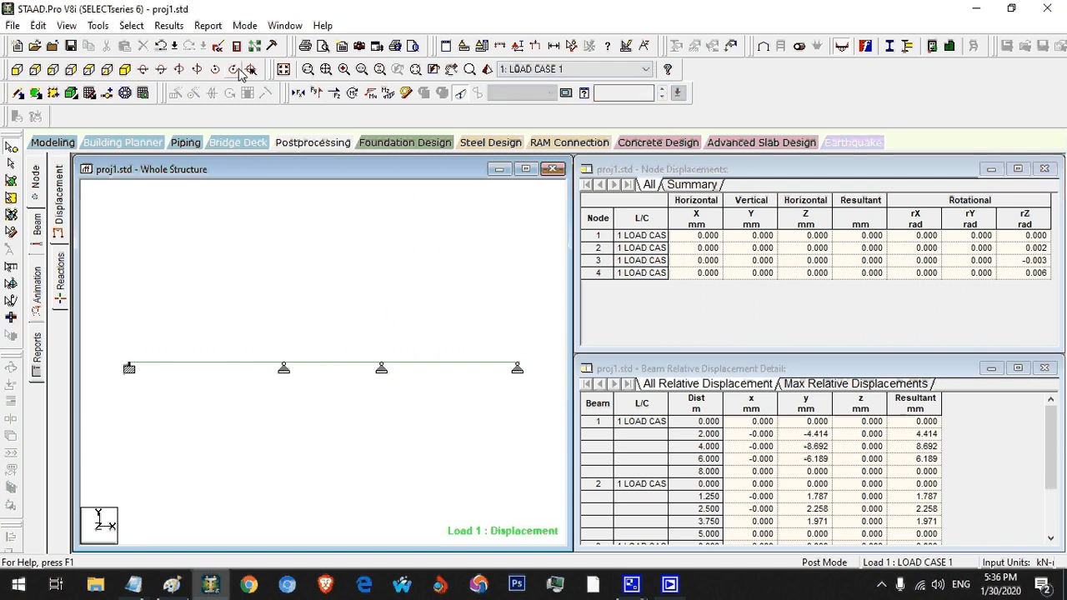
Annotate the displacement diagram with the Max Resultant displacement of all beams.
click(168, 25)
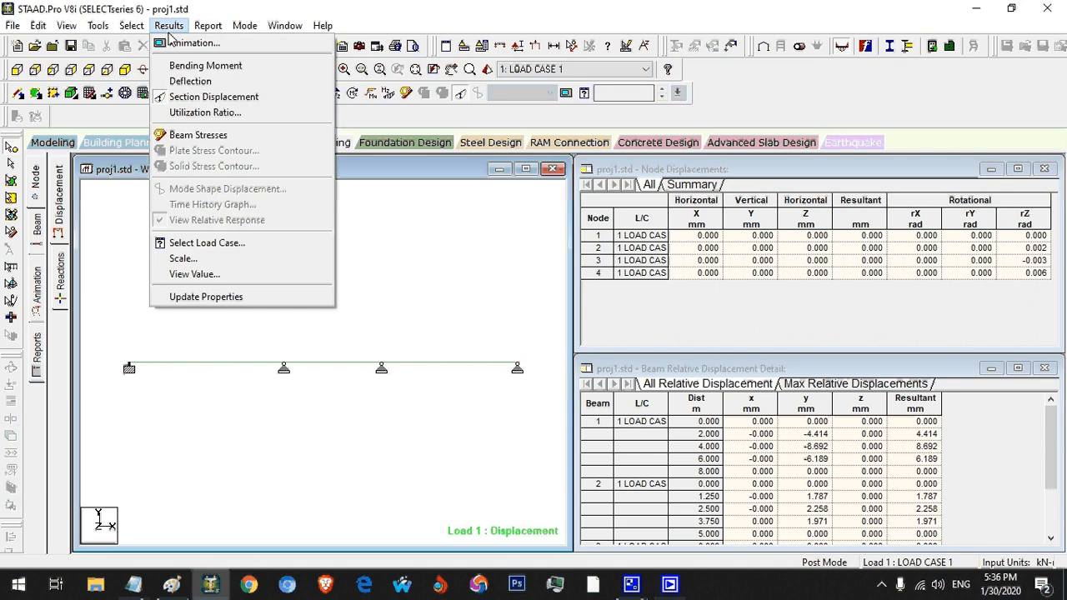
click(221, 274)
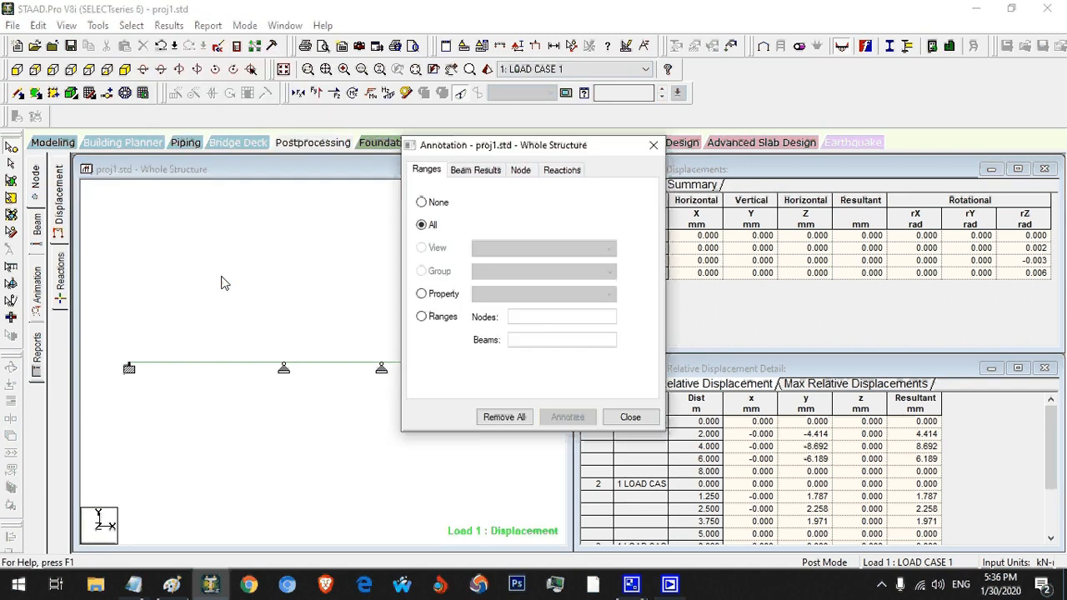
click(479, 171)
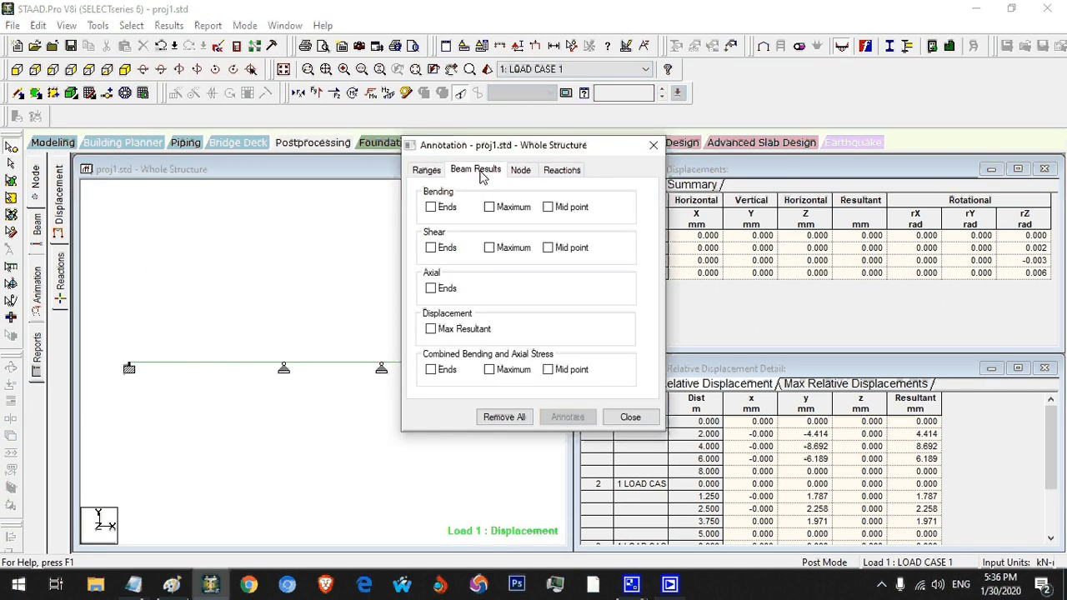
click(454, 329)
click(568, 417)
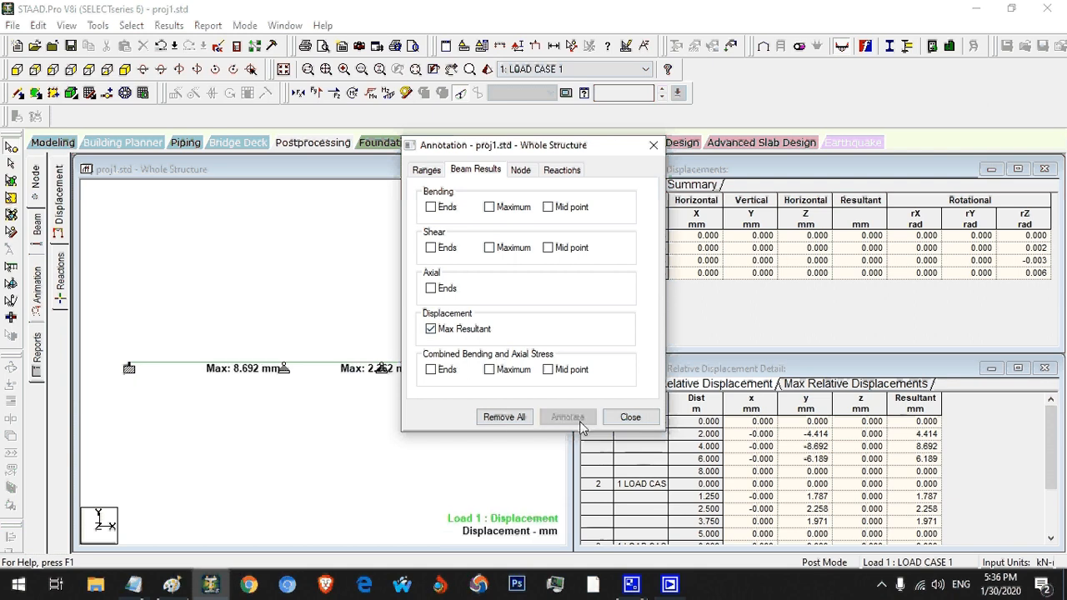
click(630, 417)
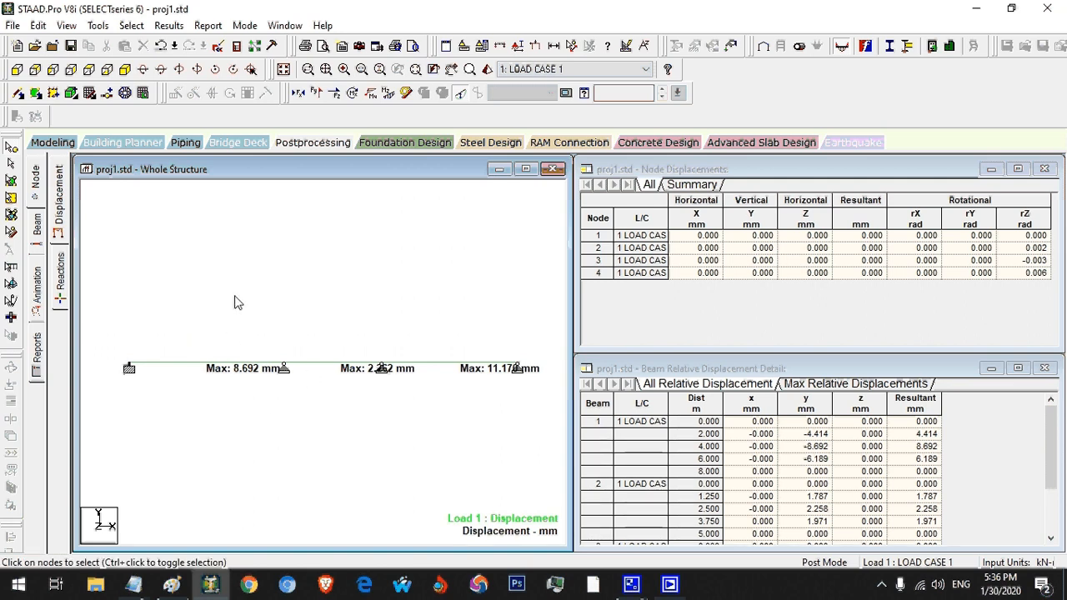
Set the displacement result scale to 10 mm per m for the deflection diagram.
click(168, 26)
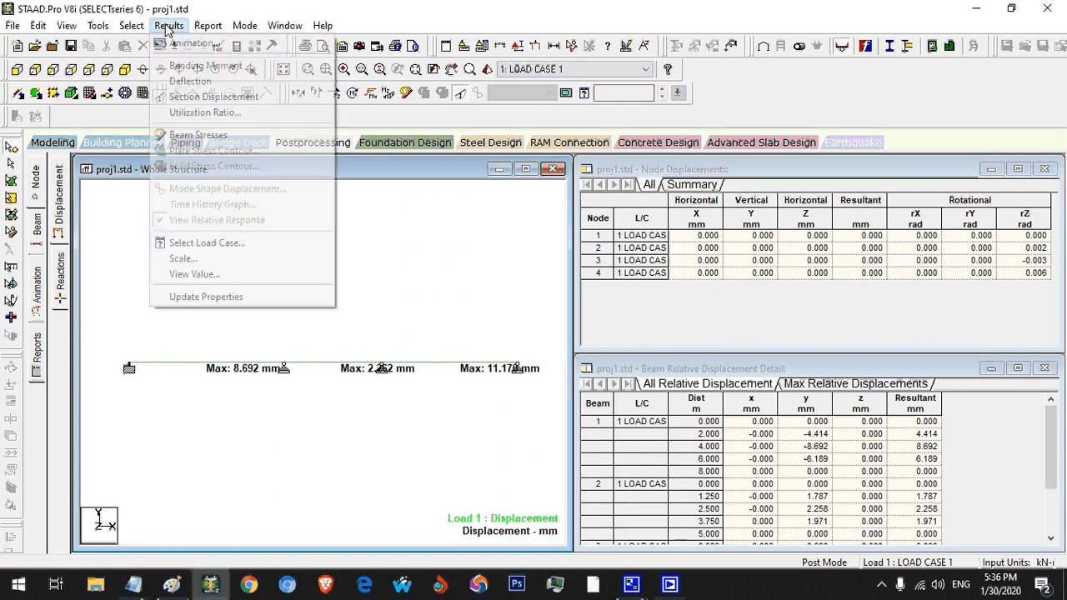
click(188, 258)
double_click(455, 345)
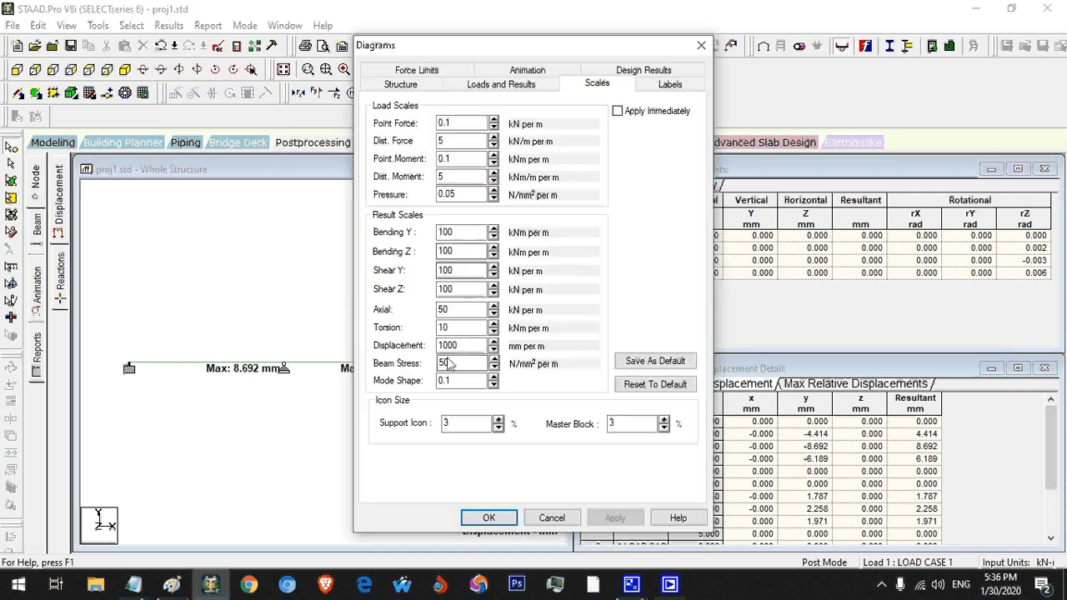
text(1000)
drag(461, 344, 448, 345)
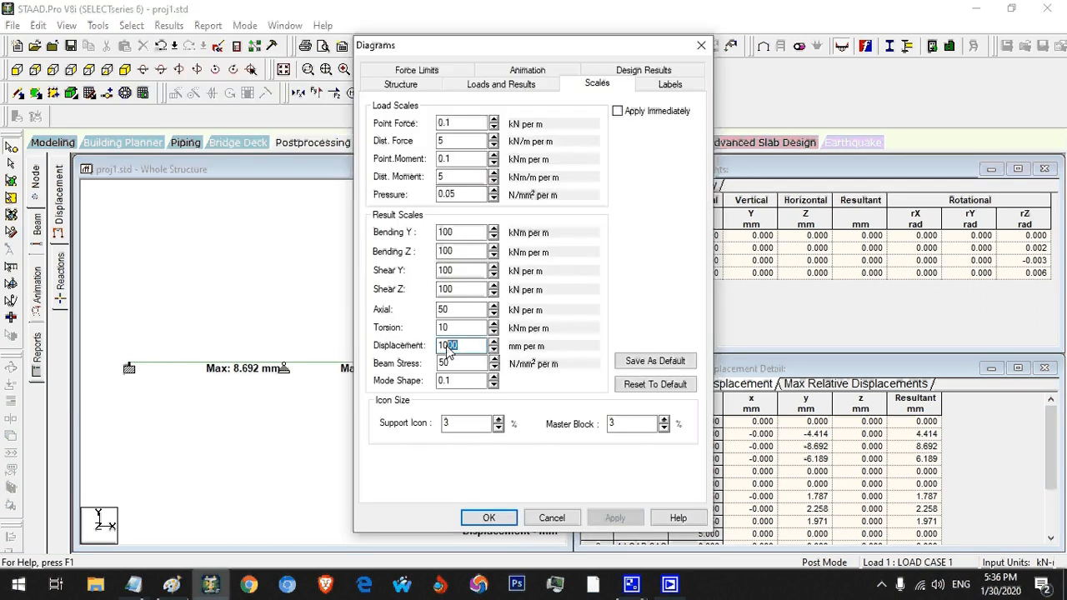
key(BackSpace)
key(Return)
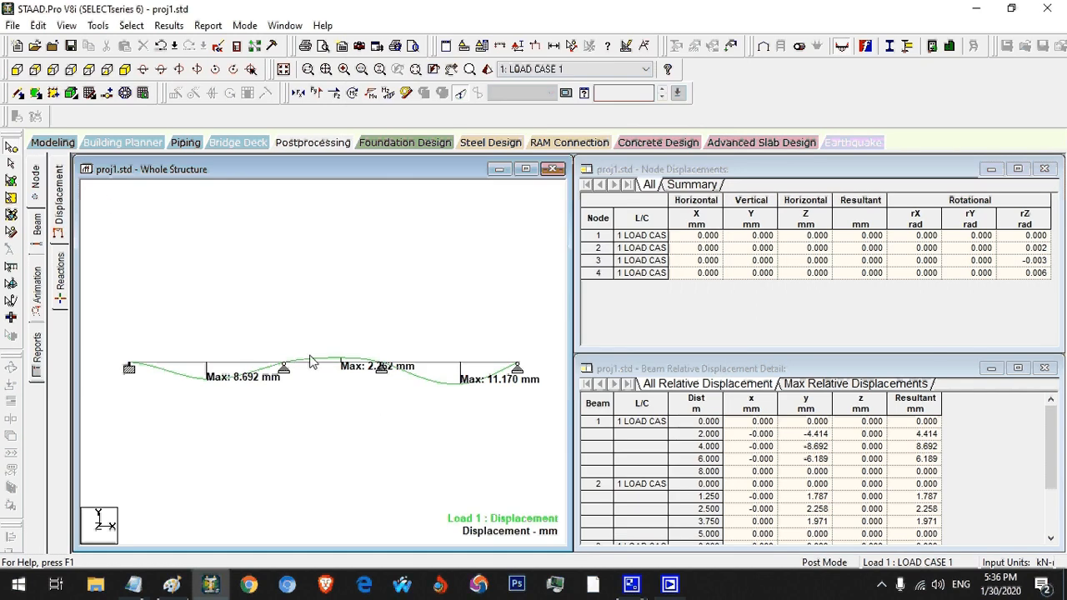
Display the support reactions, followed by the beam forces with the Bending Z diagram.
click(61, 275)
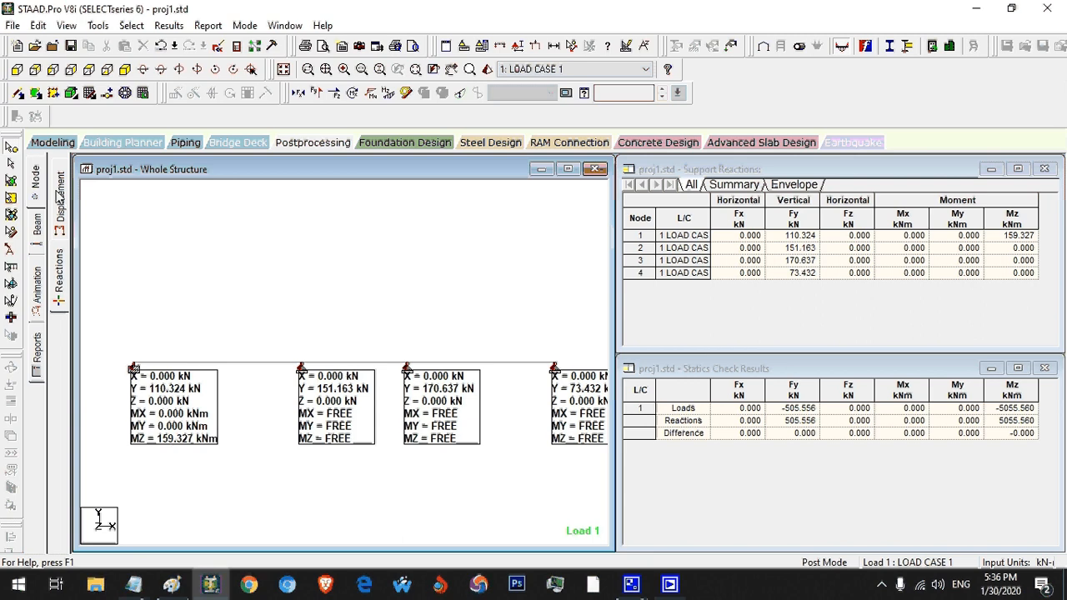
click(38, 229)
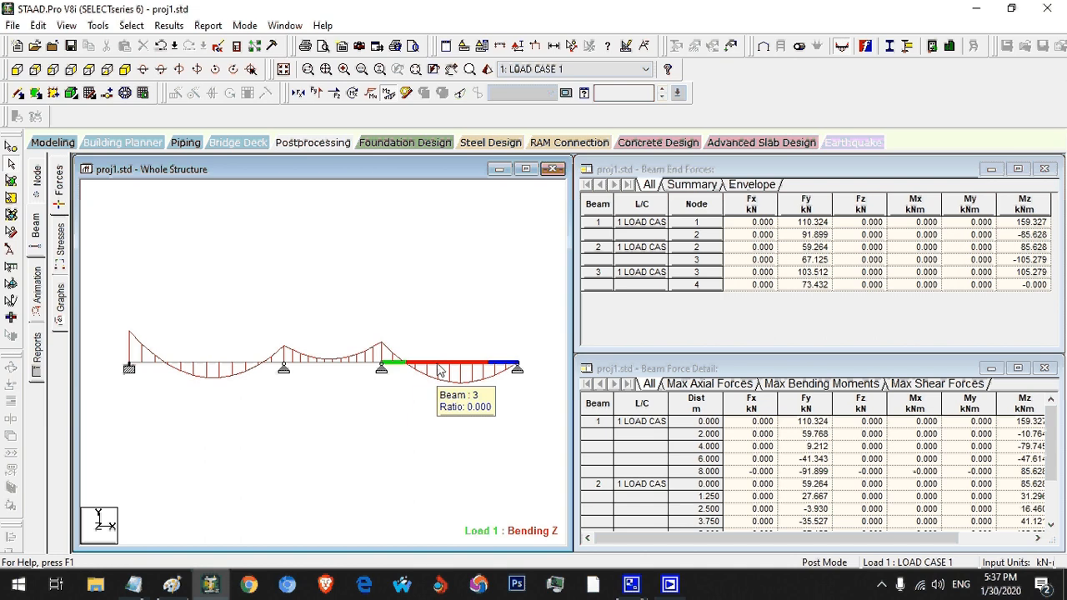
Open the shear and bending results of beam 1 and view its Shear-Y diagram, followed by its Bending-Z diagram.
double_click(219, 370)
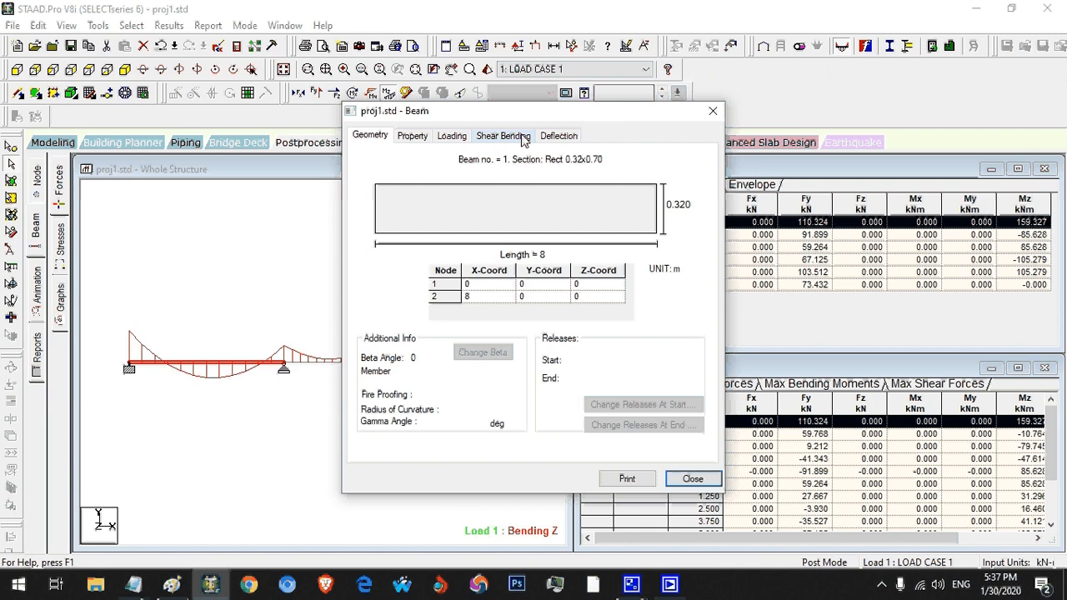
click(523, 138)
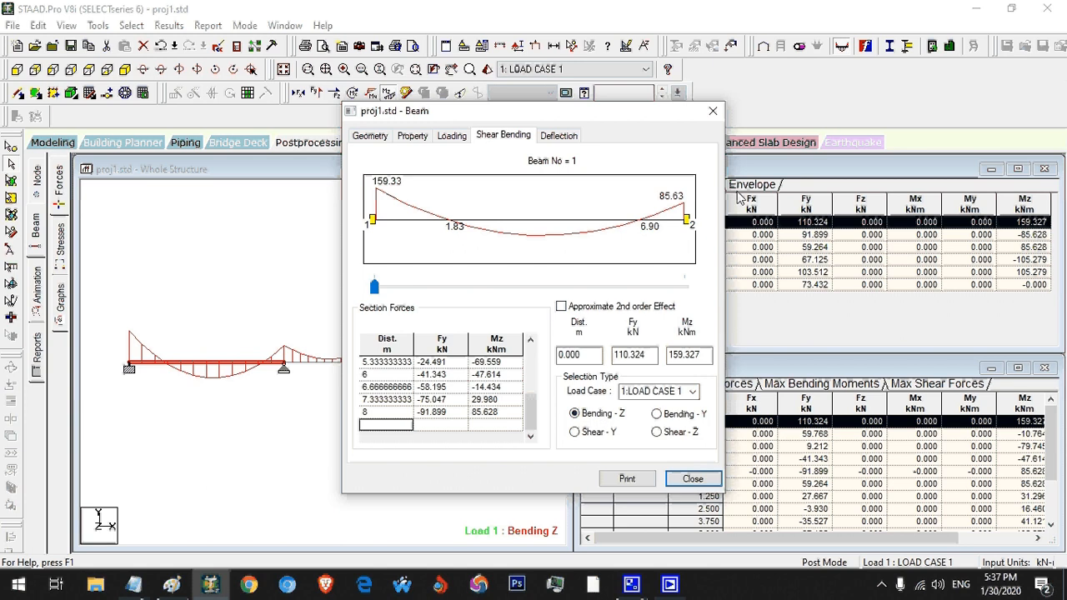
click(576, 432)
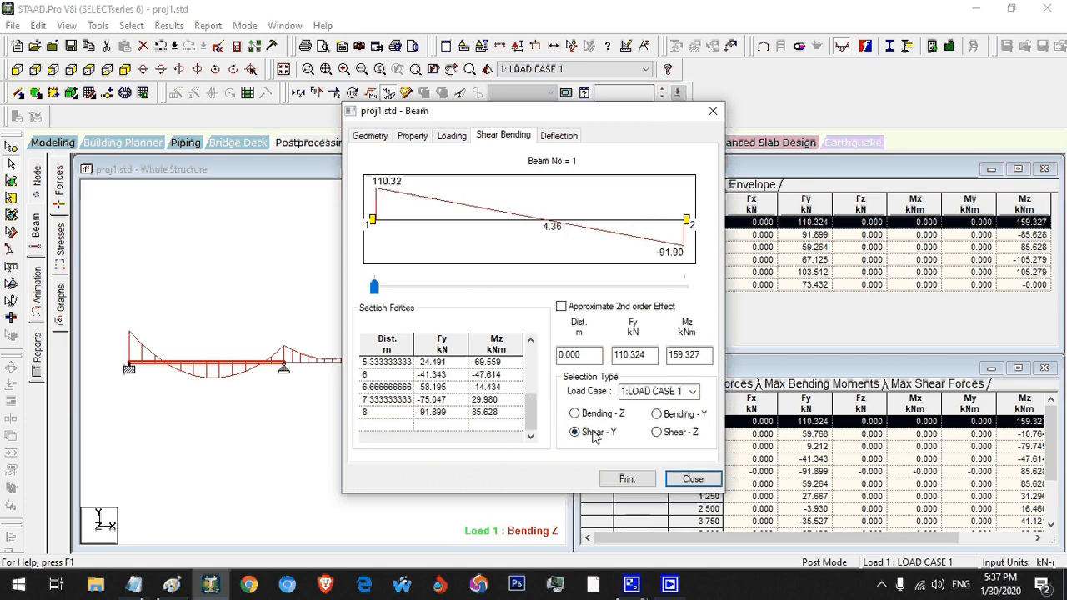
click(598, 421)
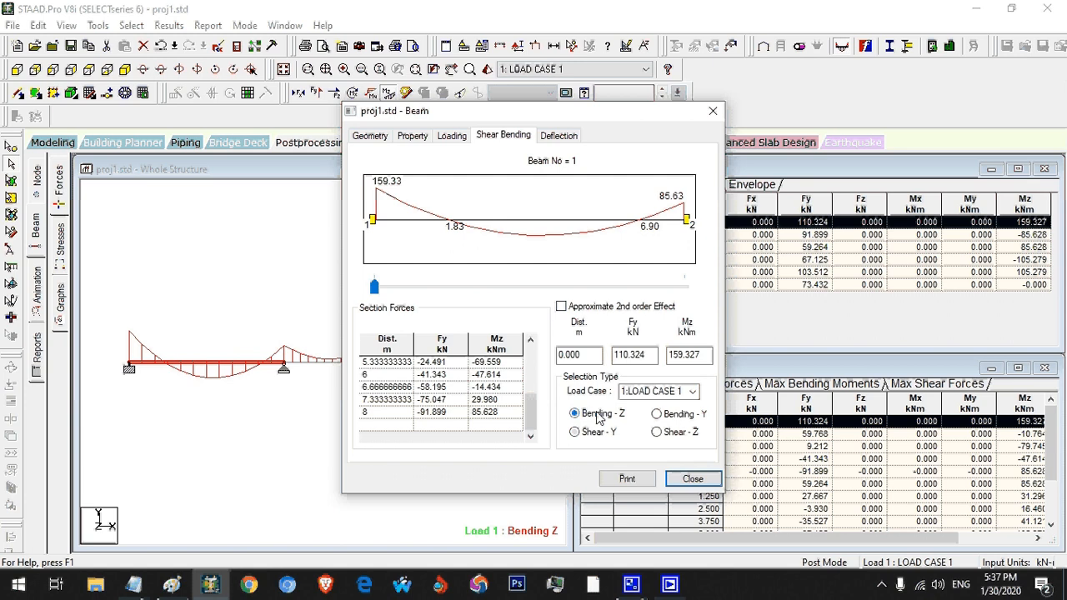
Query the shear force and bending moment of beam 1 at a distance of 5 m.
click(587, 356)
double_click(587, 356)
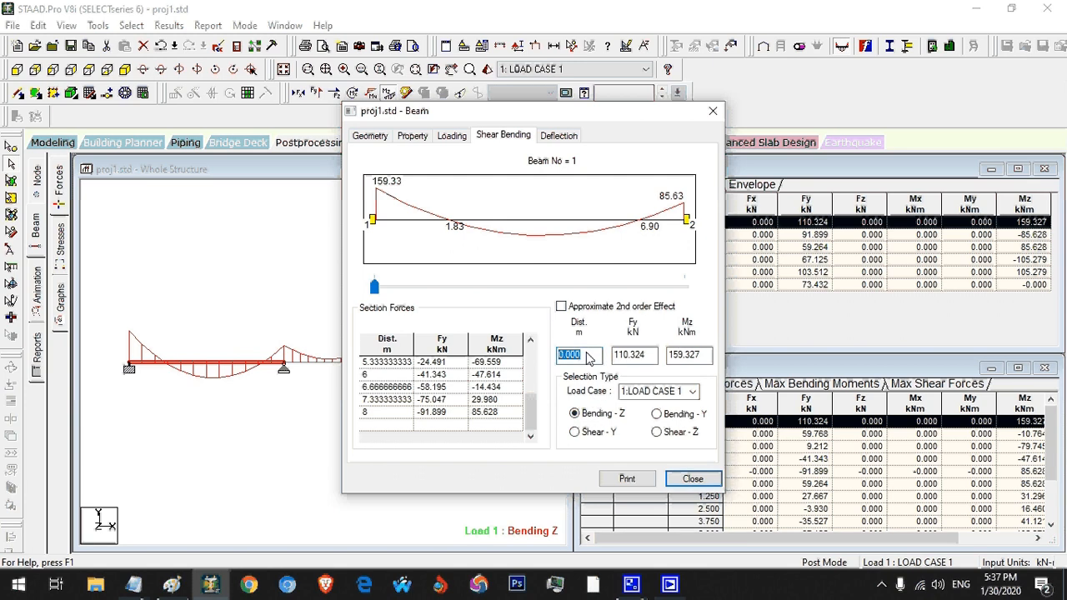
text(5)
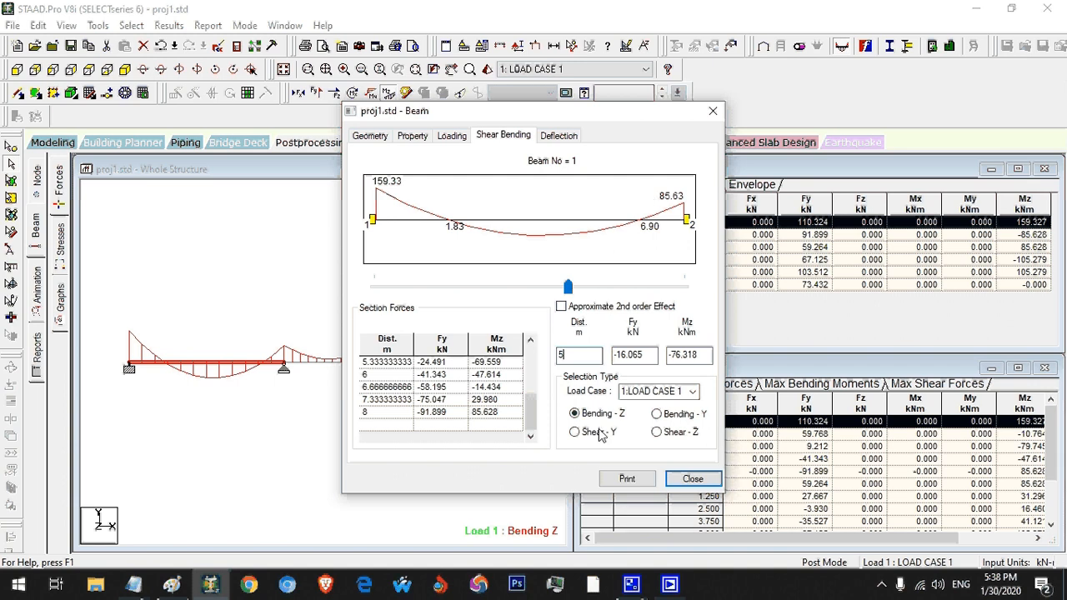
View the global Y-direction deflection of beam 1 and close its results.
click(572, 136)
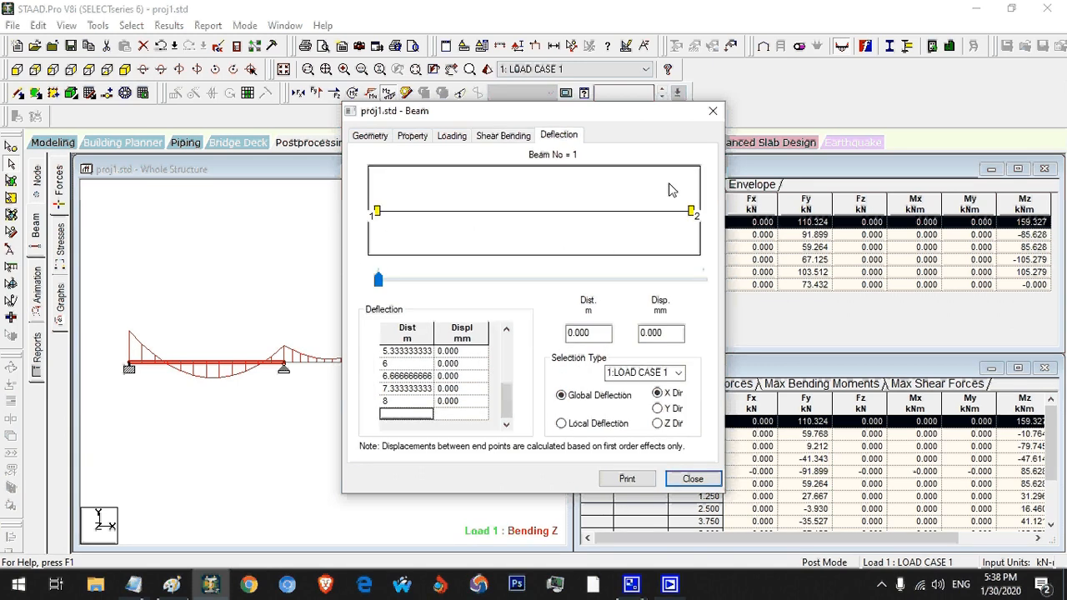
click(657, 409)
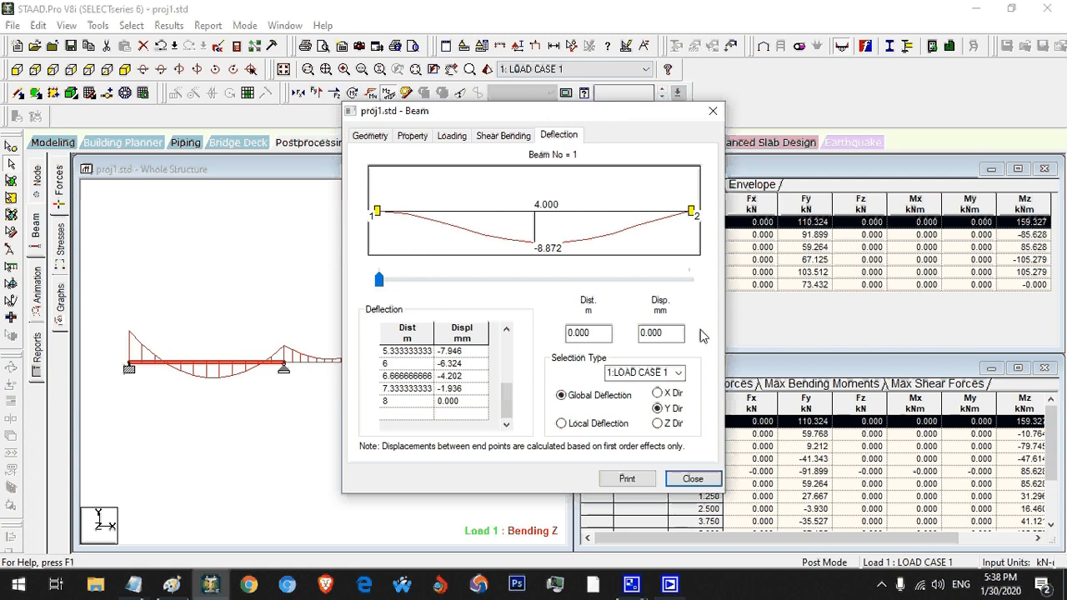
click(713, 111)
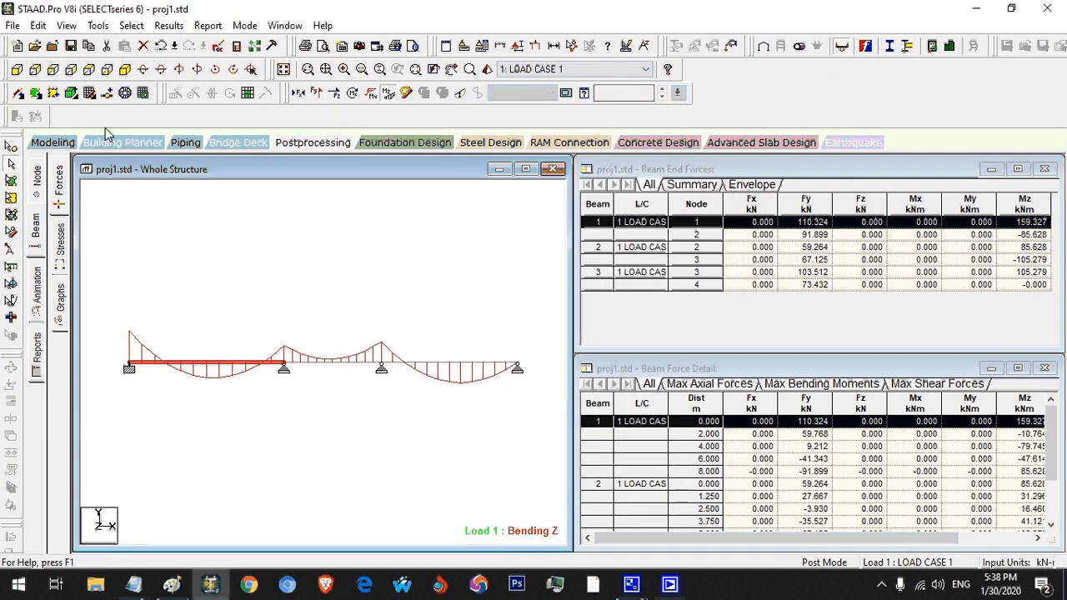
Return from the postprocessing results to the Modeling mode and leave all beams unselected.
click(51, 144)
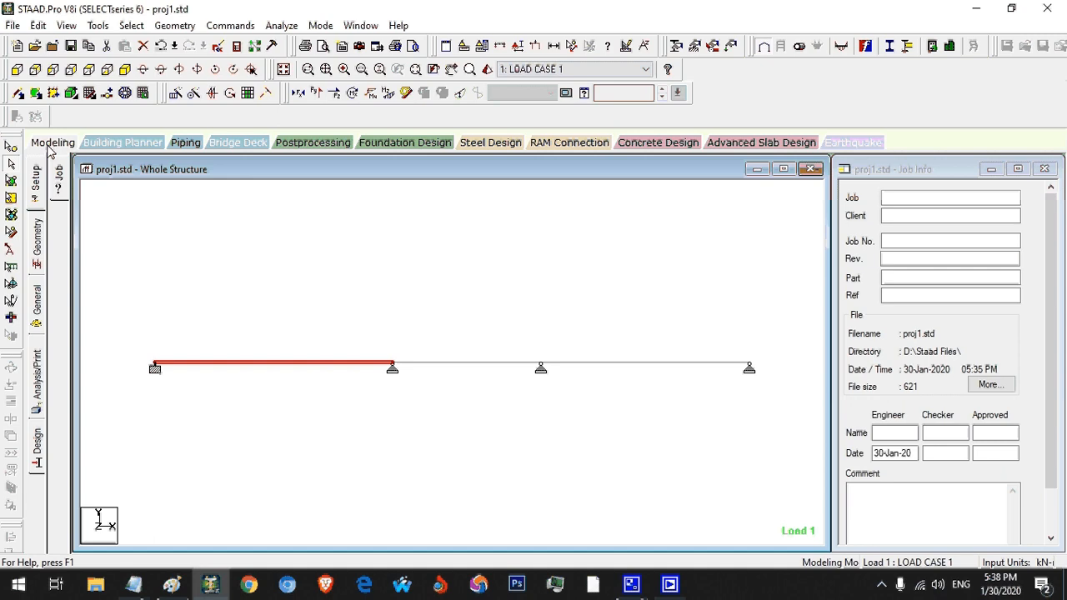
click(200, 355)
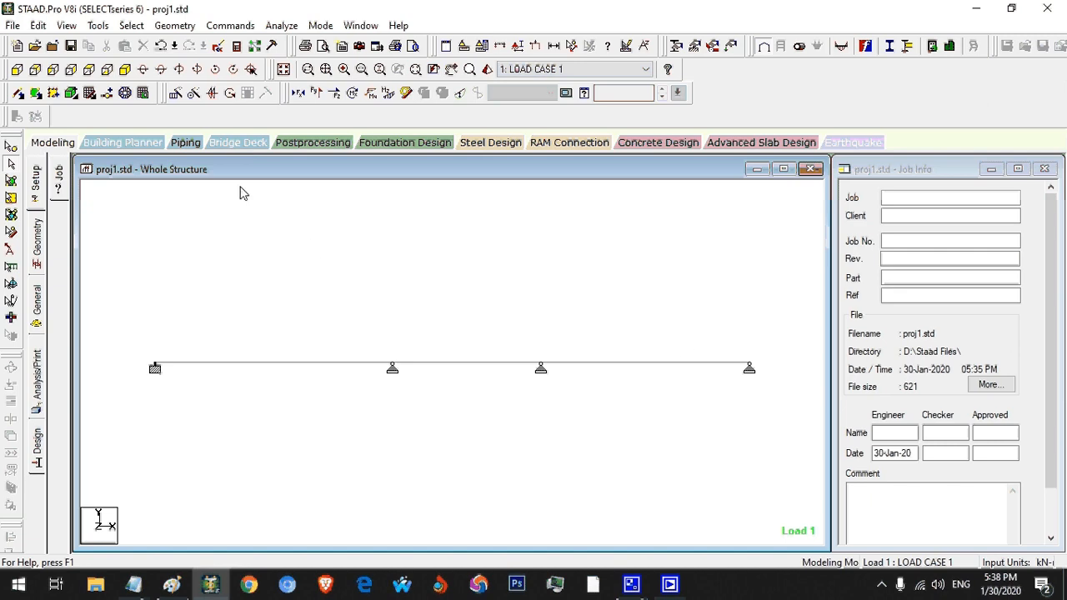
click(323, 145)
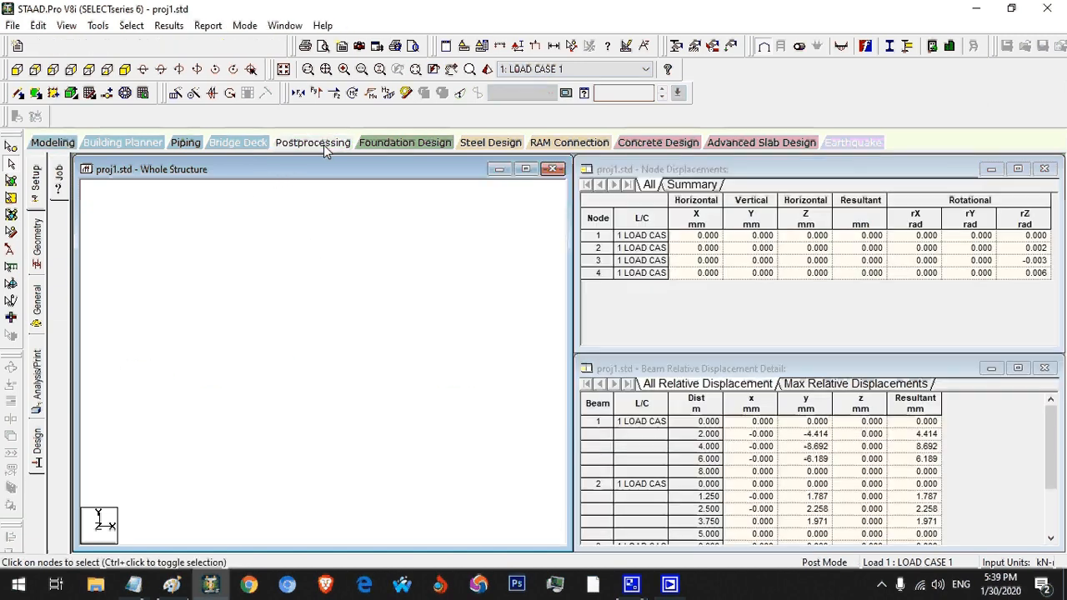
click(50, 143)
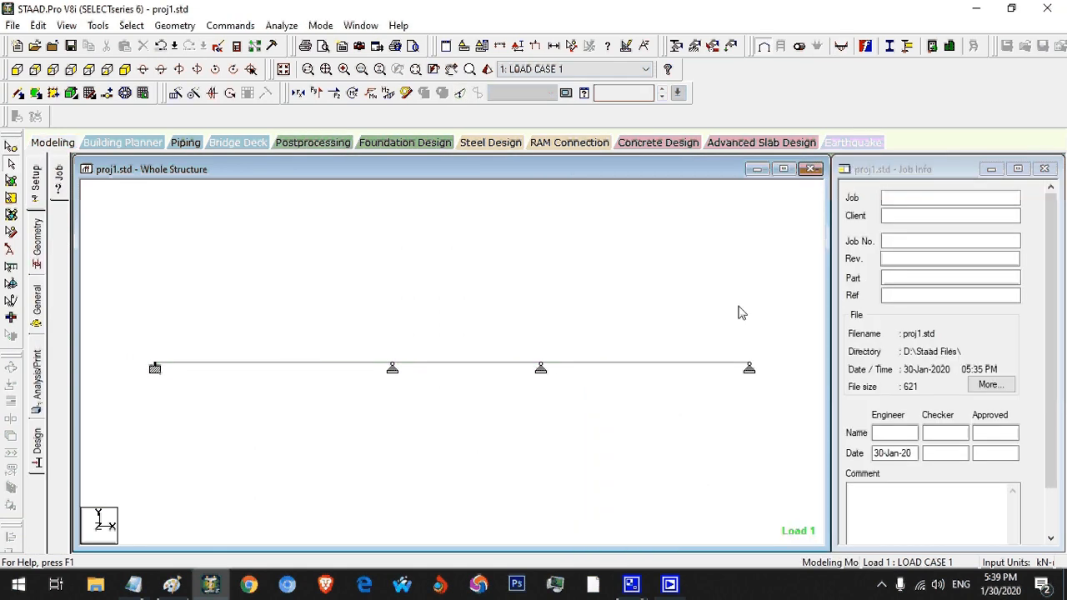
drag(778, 301, 138, 422)
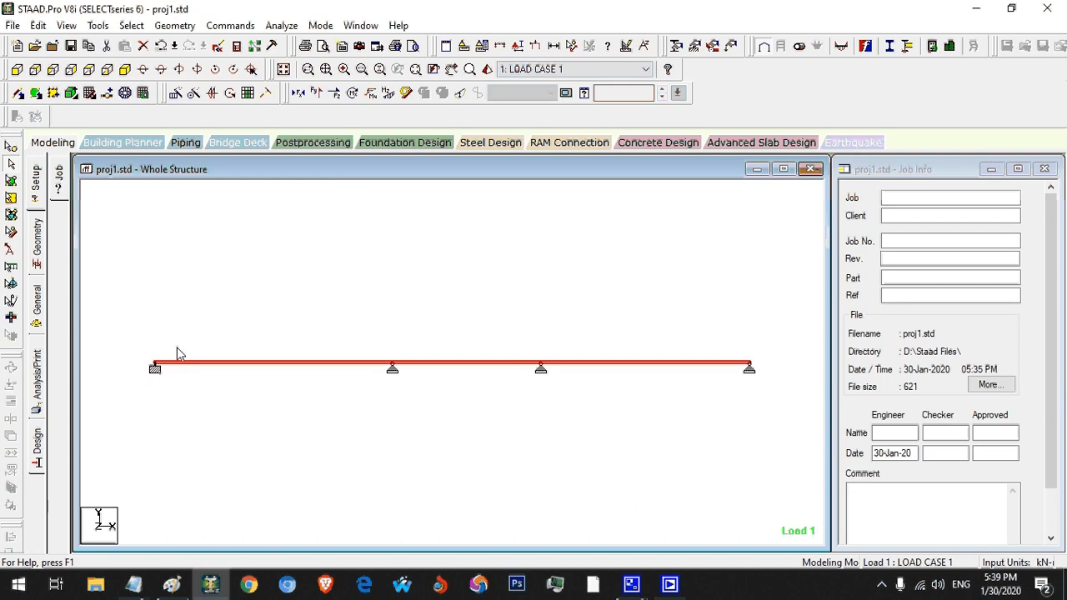
click(302, 276)
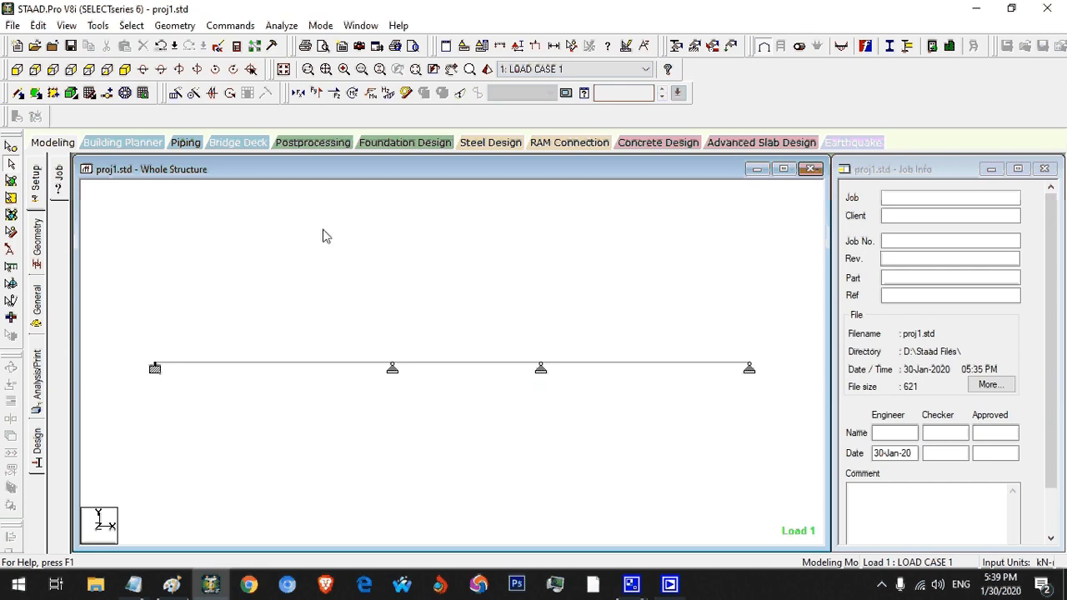
Display the length dimensions of all beams in the view.
click(98, 25)
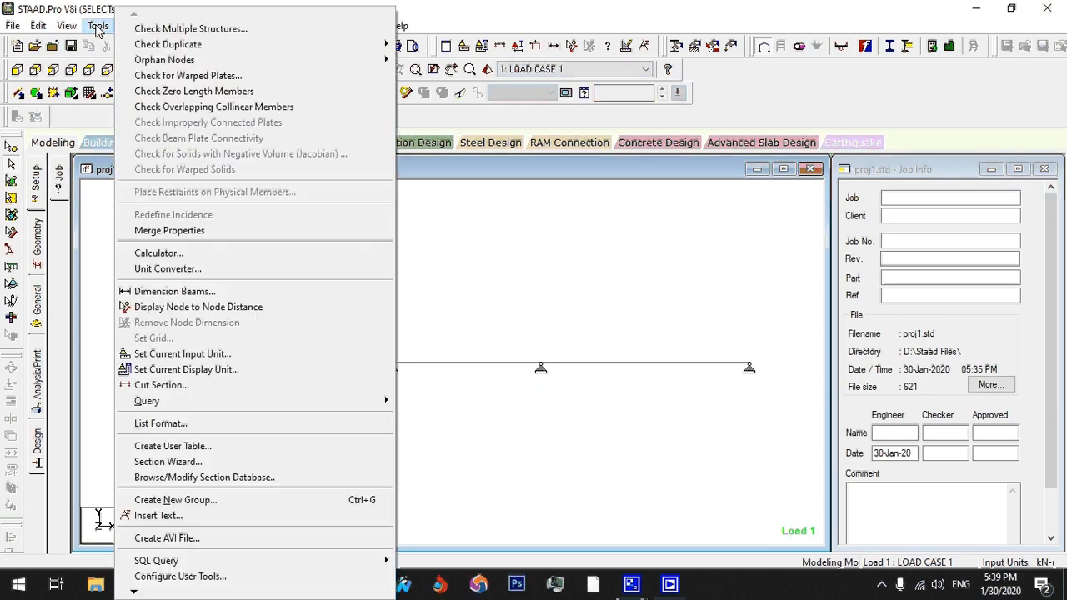
click(189, 292)
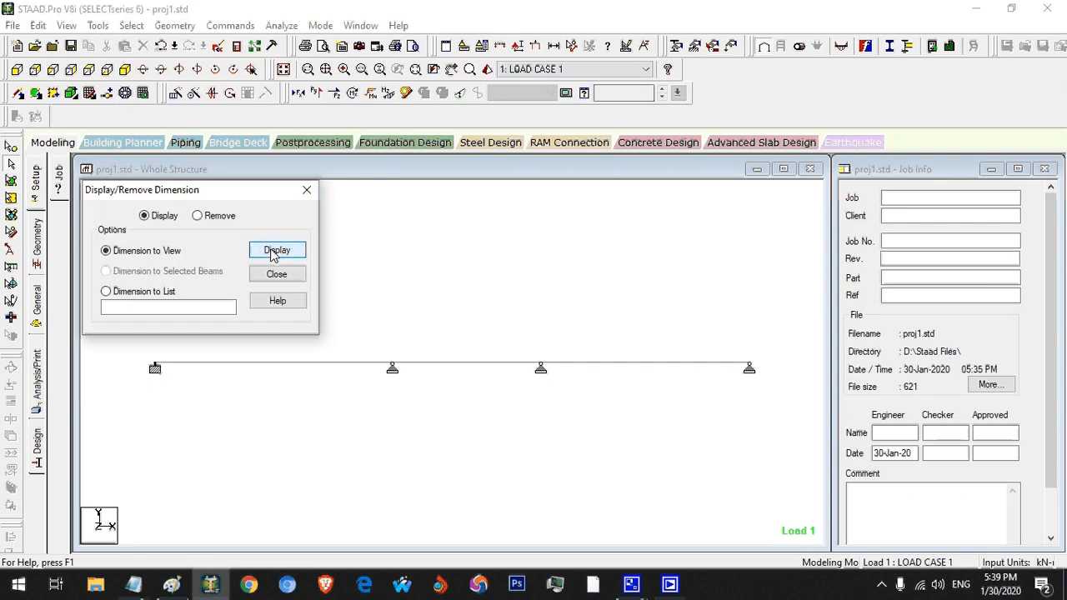
click(274, 253)
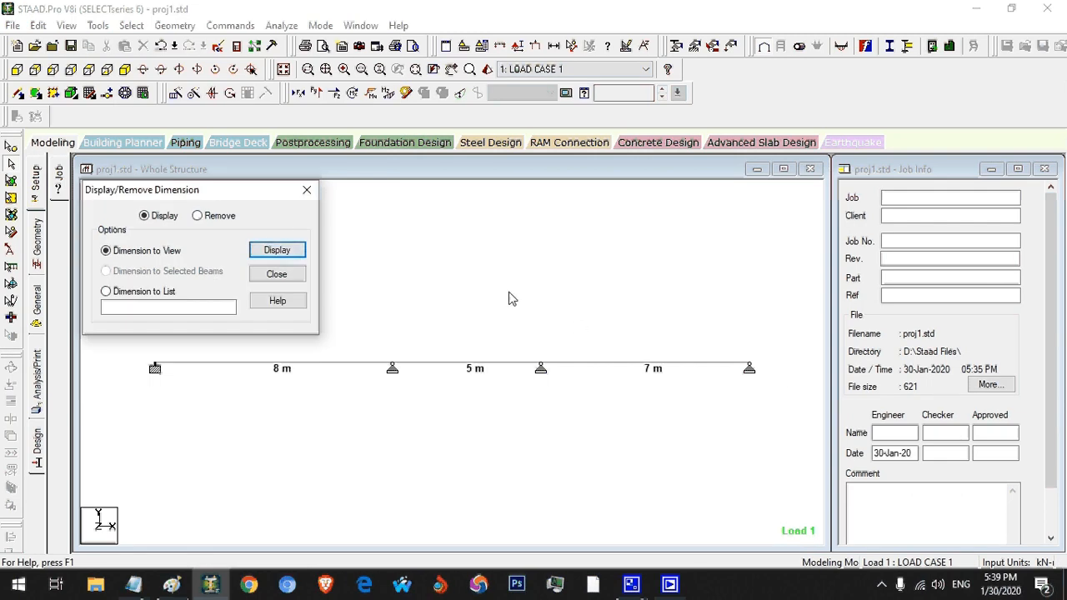
click(307, 190)
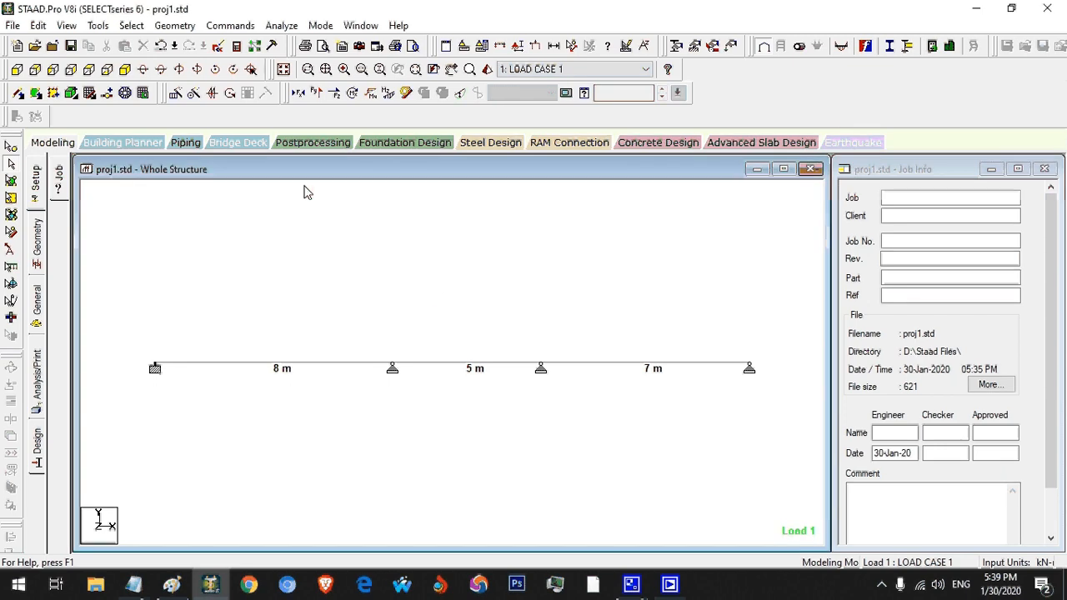
Show and hide the shear, torsion and bending diagrams over the dimensioned continuous beam, one after another.
click(317, 93)
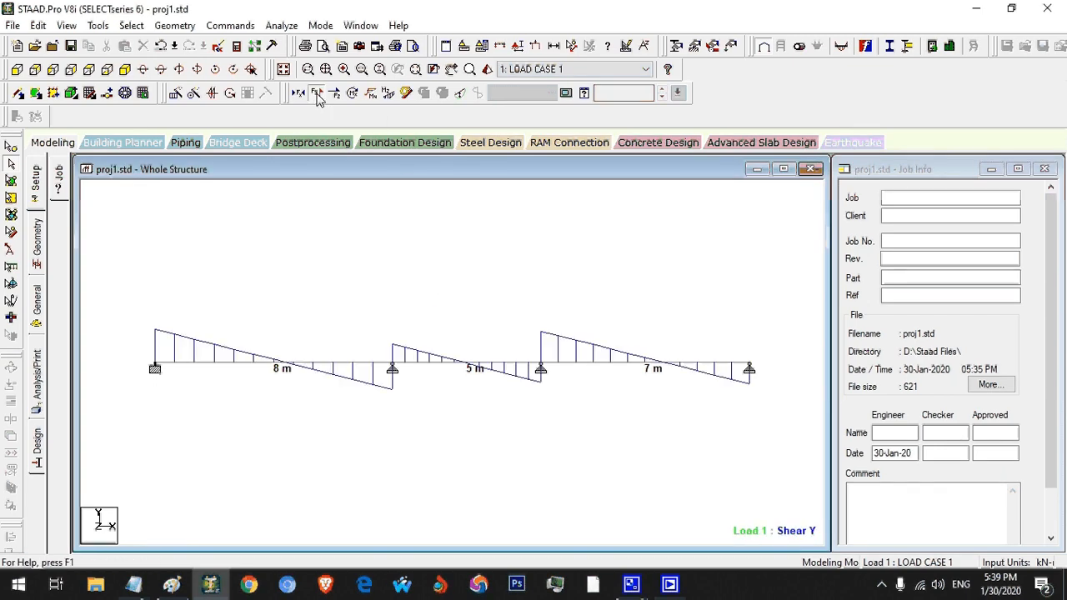
click(316, 93)
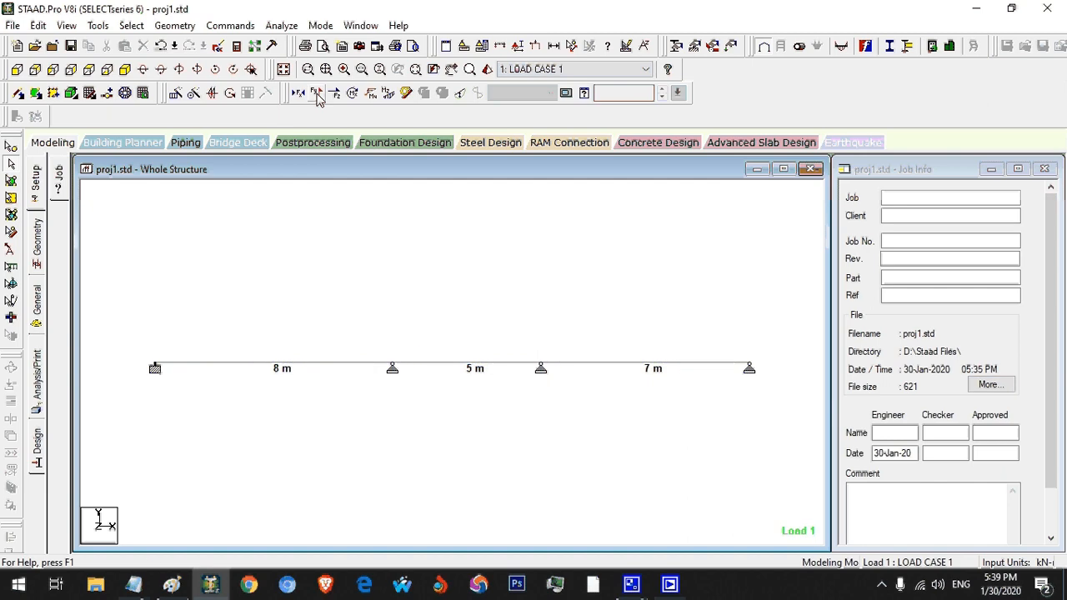
click(370, 93)
click(386, 93)
click(387, 93)
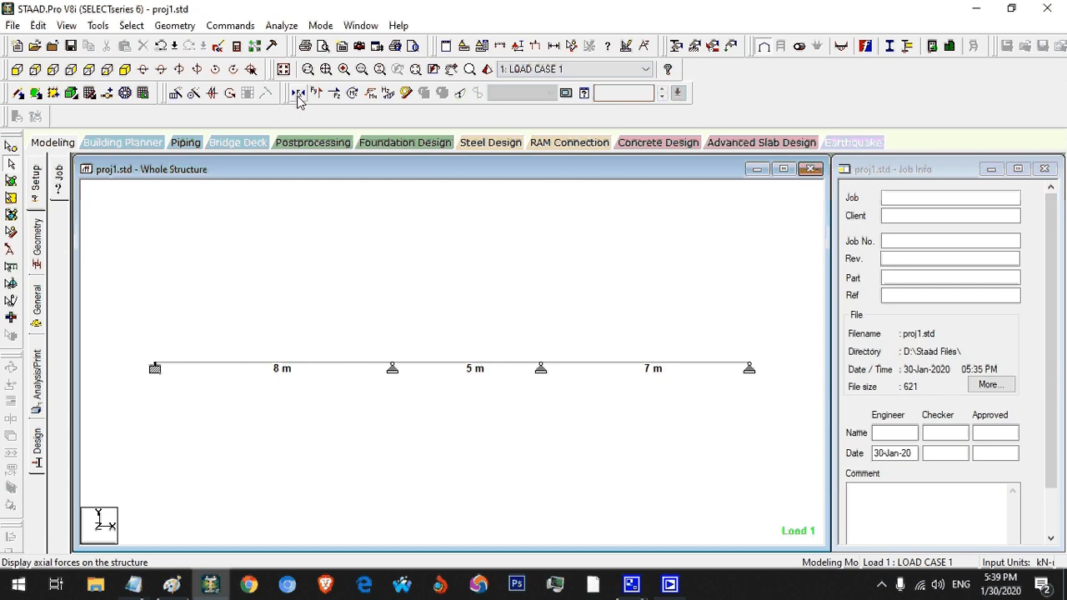
click(353, 94)
click(353, 95)
click(339, 94)
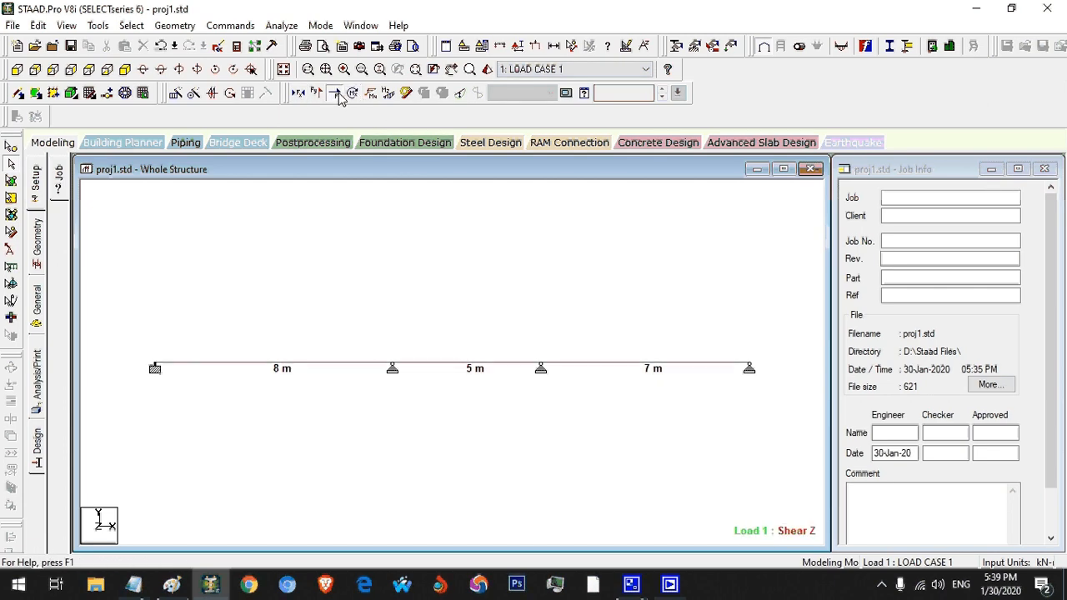
click(339, 95)
click(339, 94)
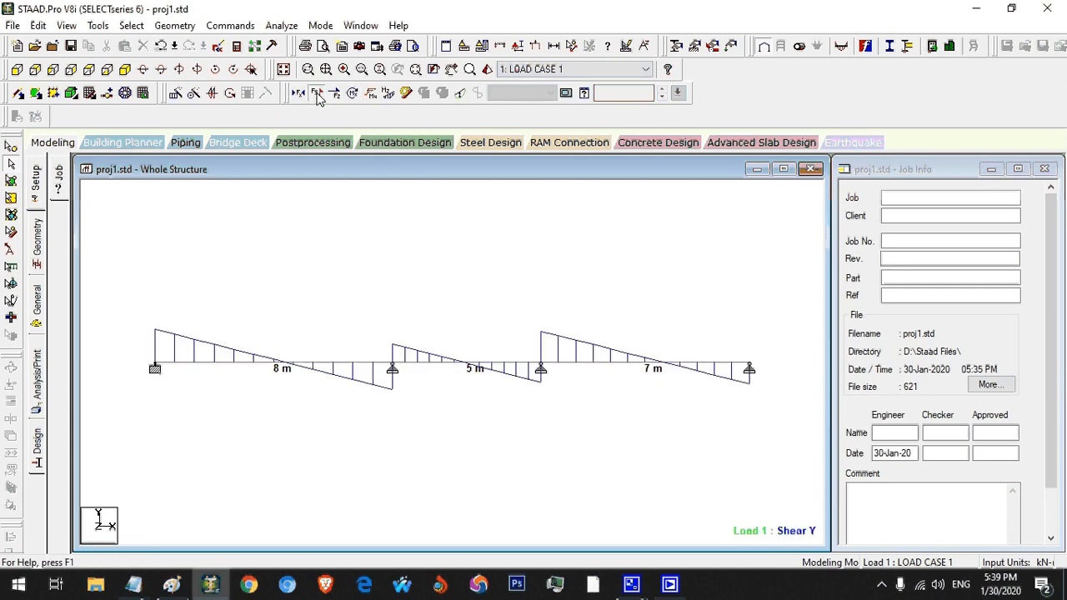
click(338, 94)
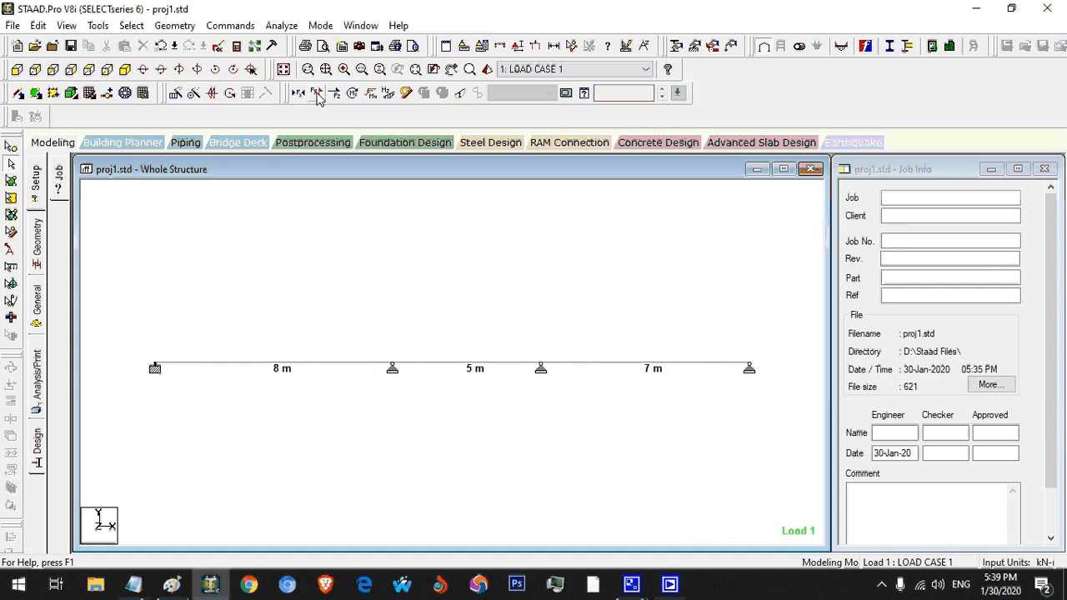
click(387, 94)
click(387, 94)
click(213, 362)
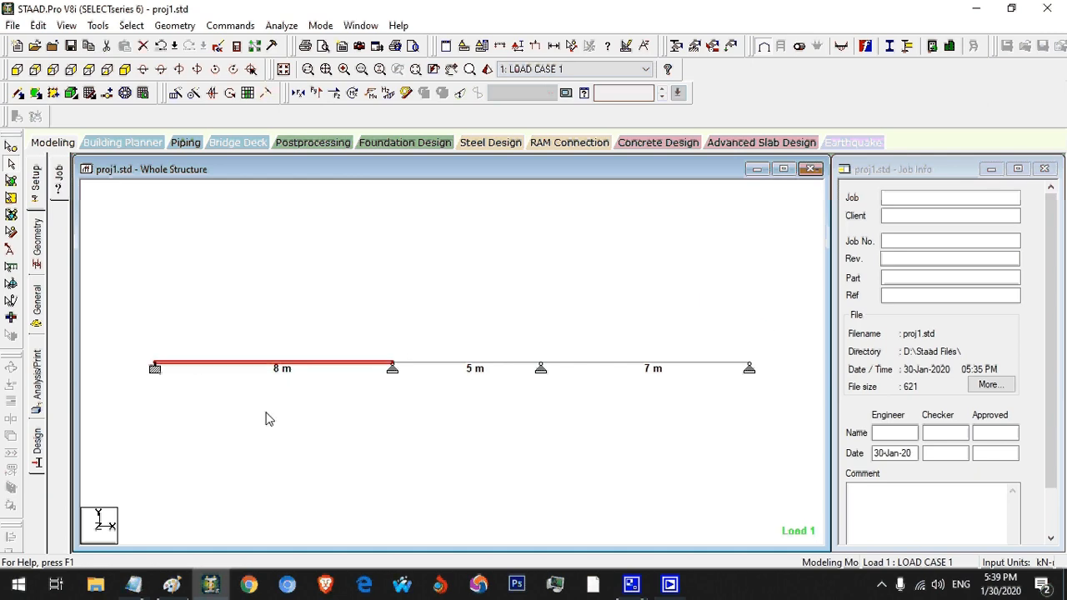
click(404, 400)
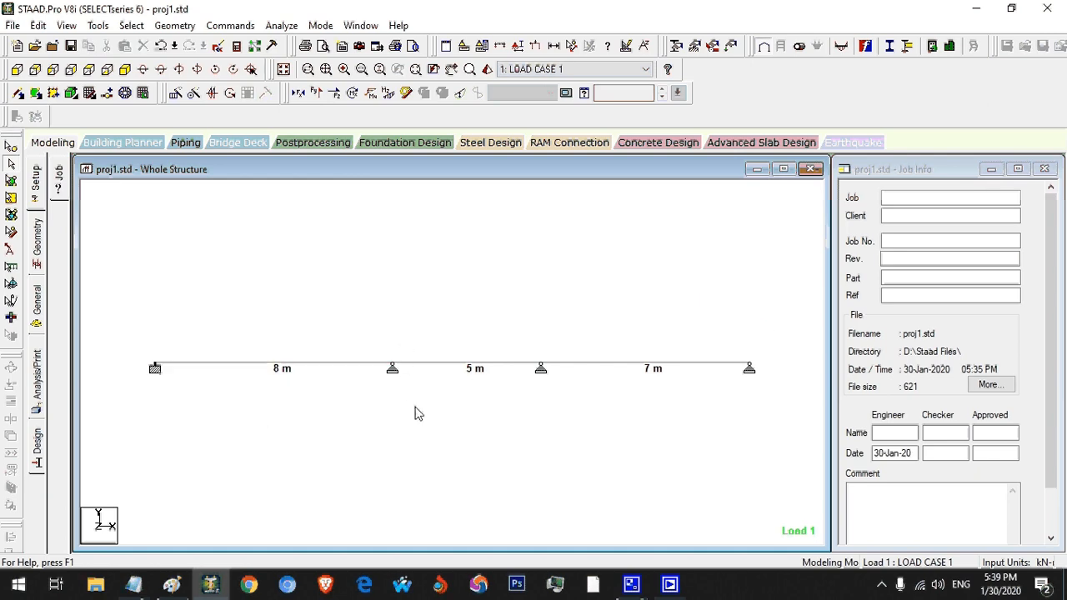